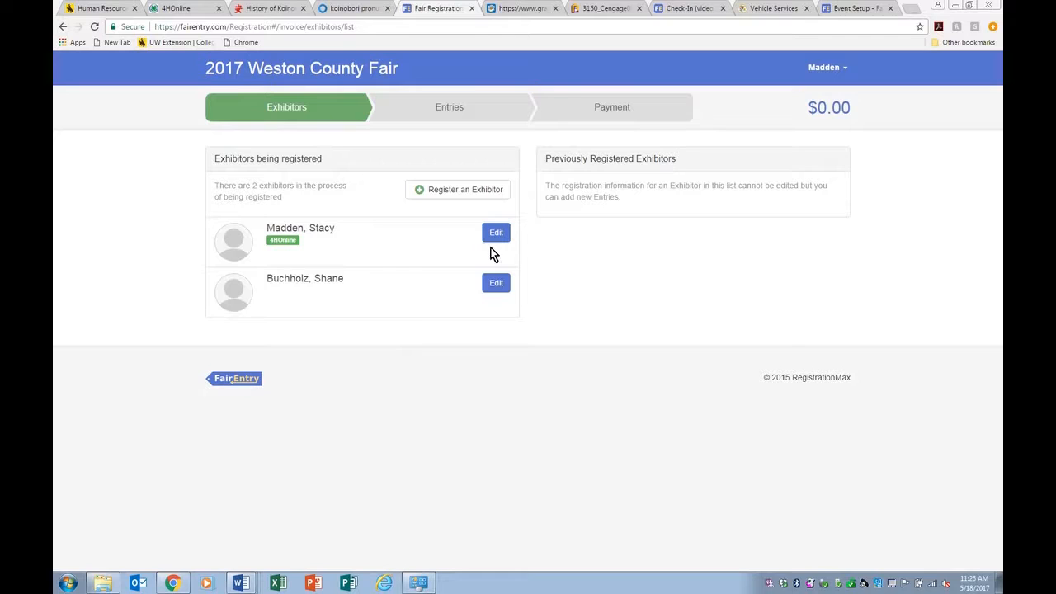
Step: Review the first exhibitor's registration and Additional Questions, then proceed to the 12-entry list
{"action": "left_click", "coordinate": [494, 238]}
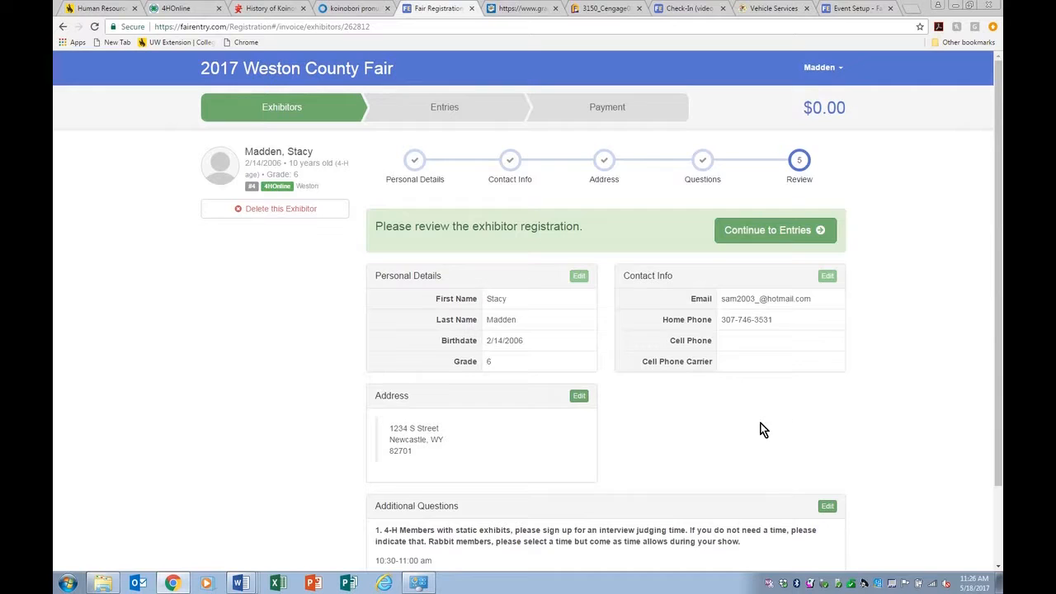
{"action": "scroll", "coordinate": [762, 429], "scroll_direction": "down", "scroll_amount": 1}
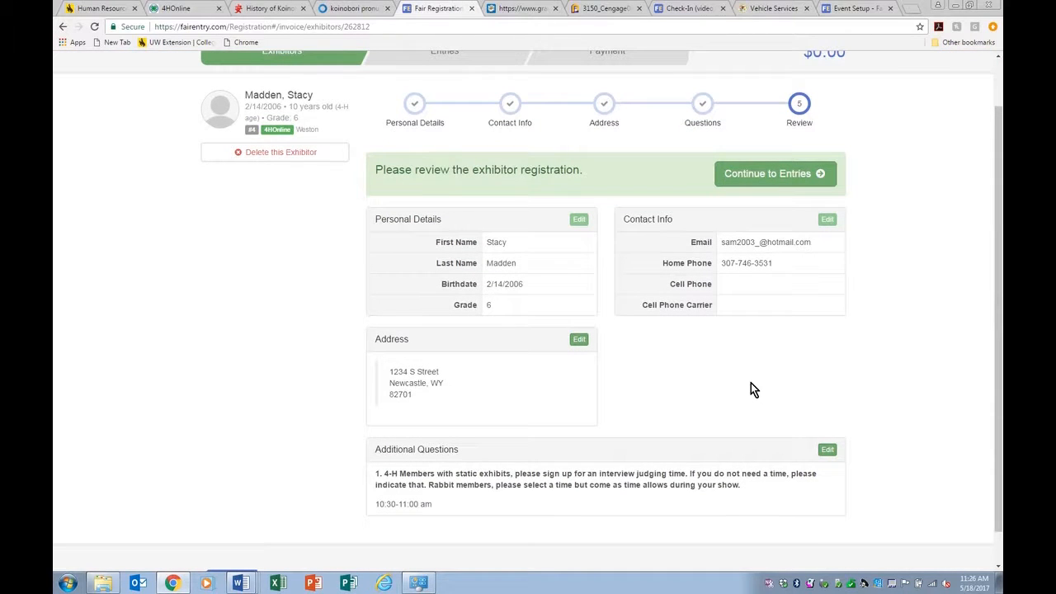
{"action": "scroll", "coordinate": [751, 388], "scroll_direction": "down", "scroll_amount": 1}
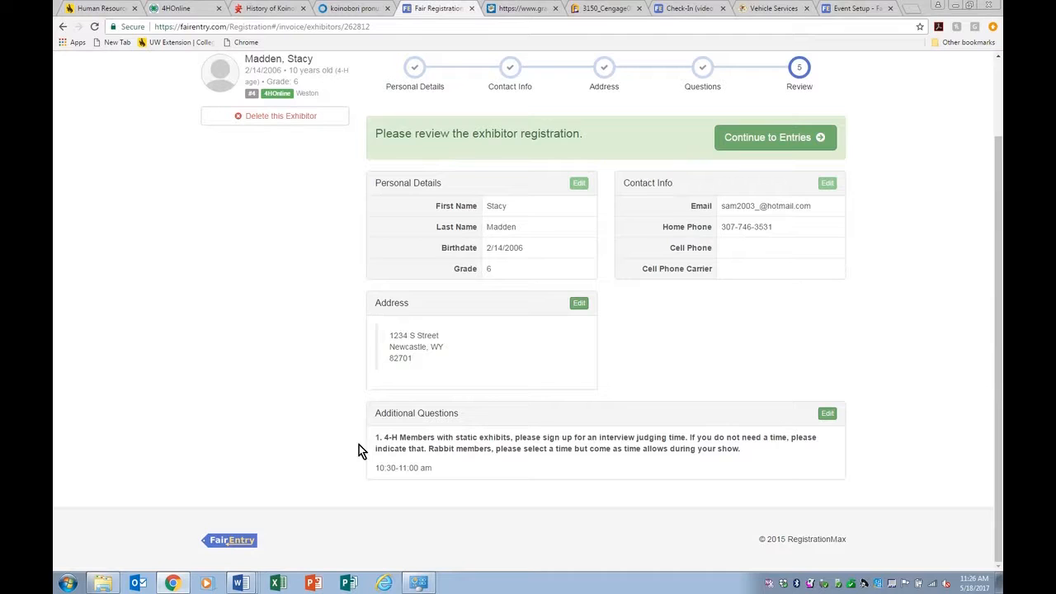
{"action": "left_click", "coordinate": [828, 414]}
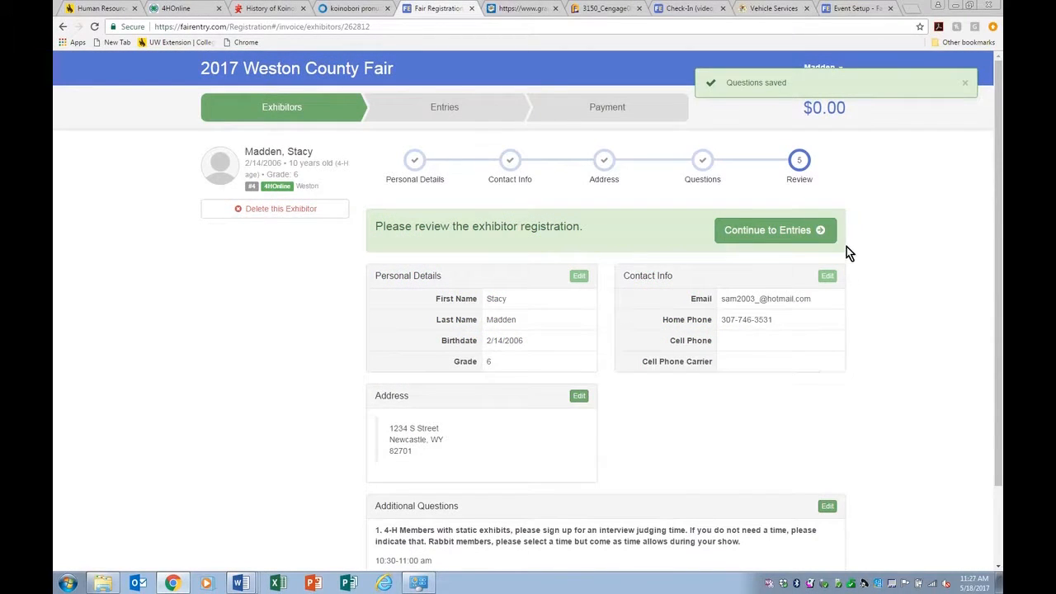
{"action": "left_click", "coordinate": [790, 237]}
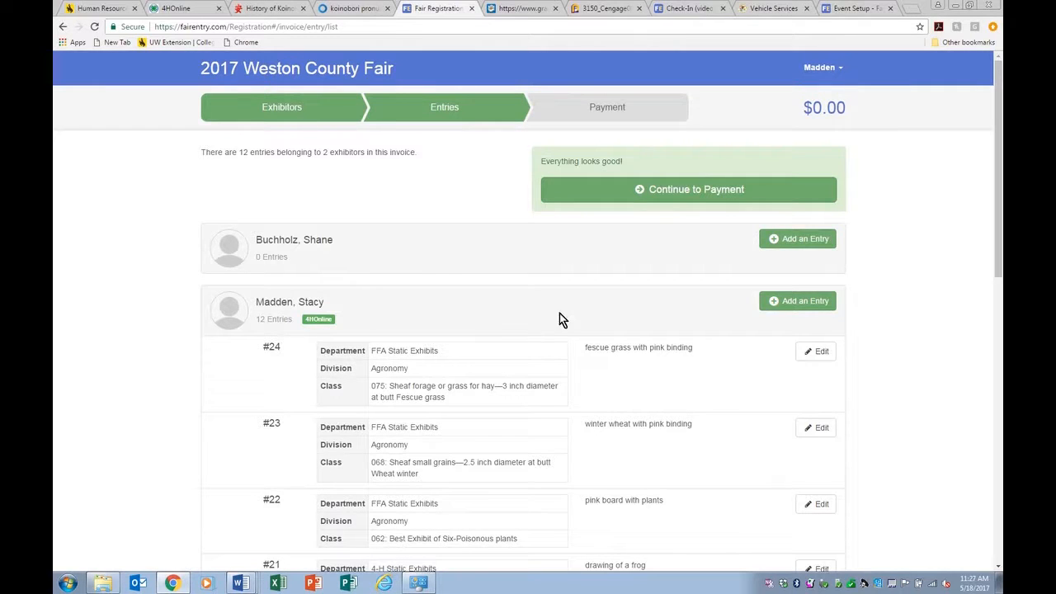
Step: Add a new entry under the 4-H Static Exhibits department, Visual Arts division
{"action": "left_click", "coordinate": [790, 302]}
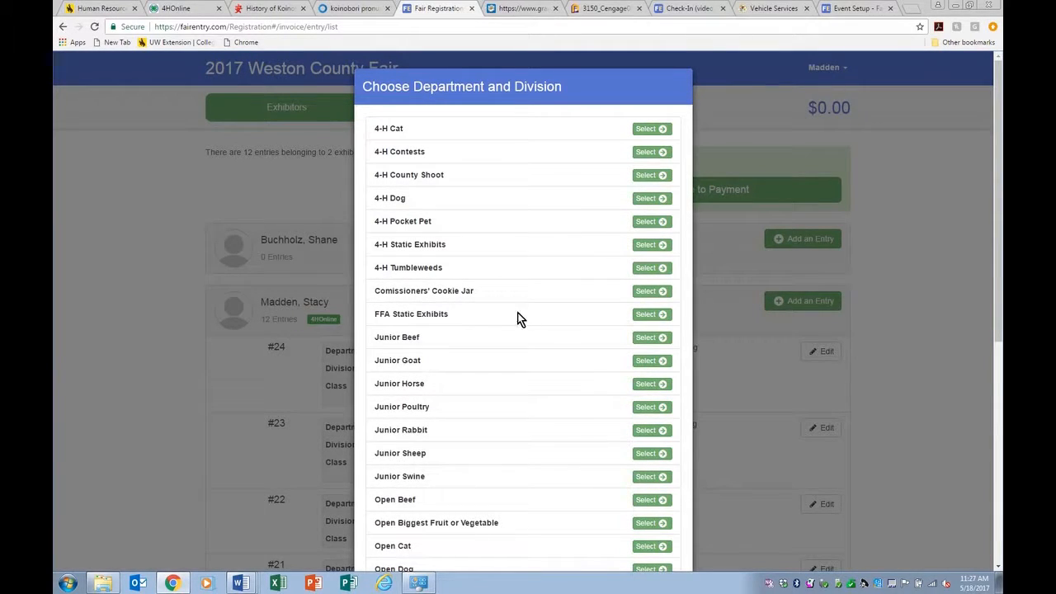
{"action": "left_click", "coordinate": [643, 245]}
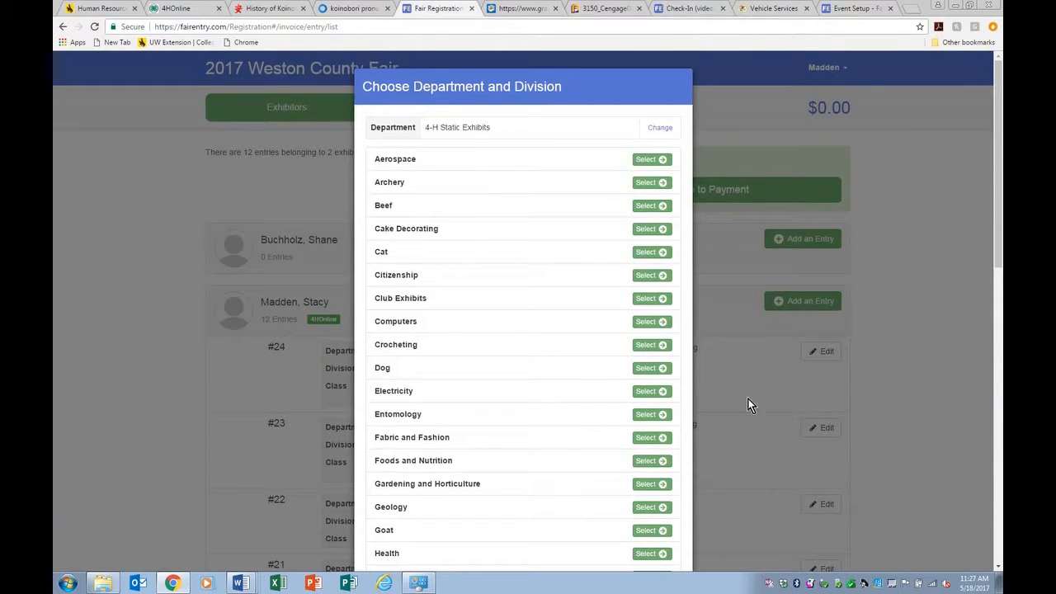
{"action": "scroll", "coordinate": [396, 368], "scroll_direction": "down", "scroll_amount": 1}
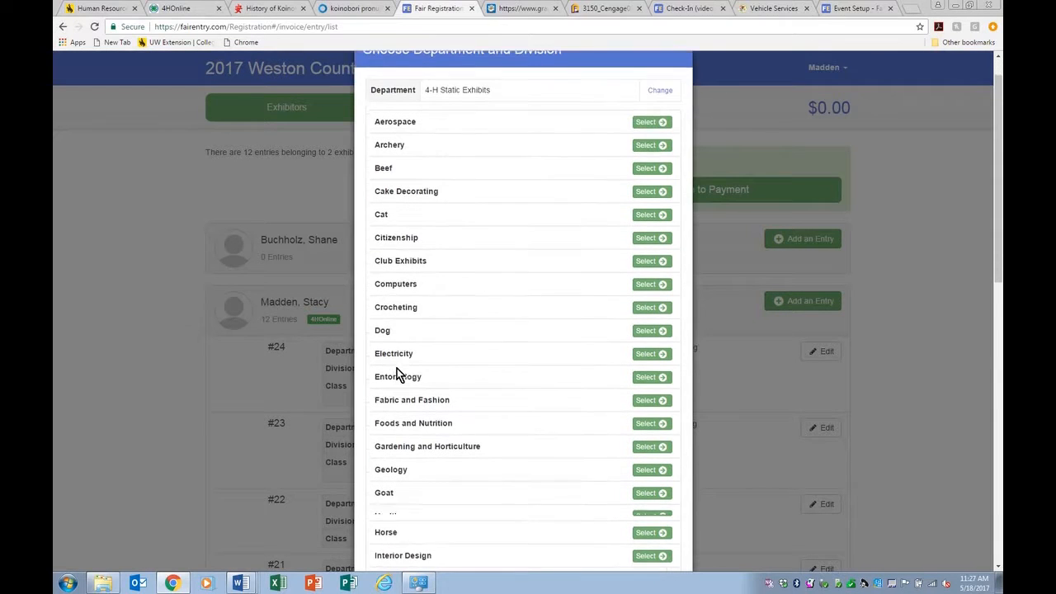
{"action": "scroll", "coordinate": [512, 447], "scroll_direction": "down", "scroll_amount": 2}
{"action": "scroll", "coordinate": [511, 447], "scroll_direction": "down", "scroll_amount": 6}
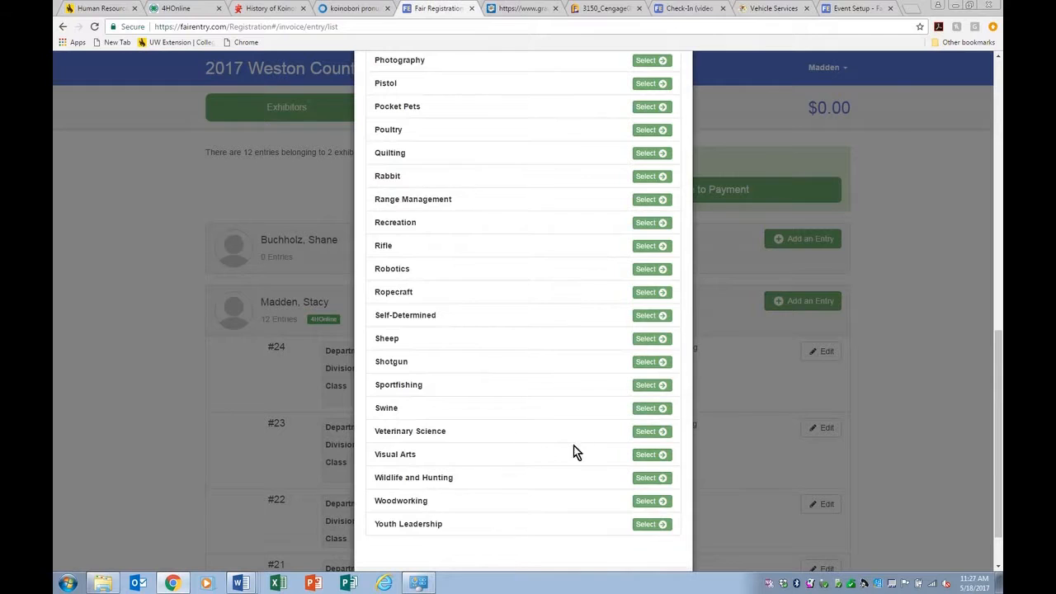
{"action": "left_click", "coordinate": [651, 455]}
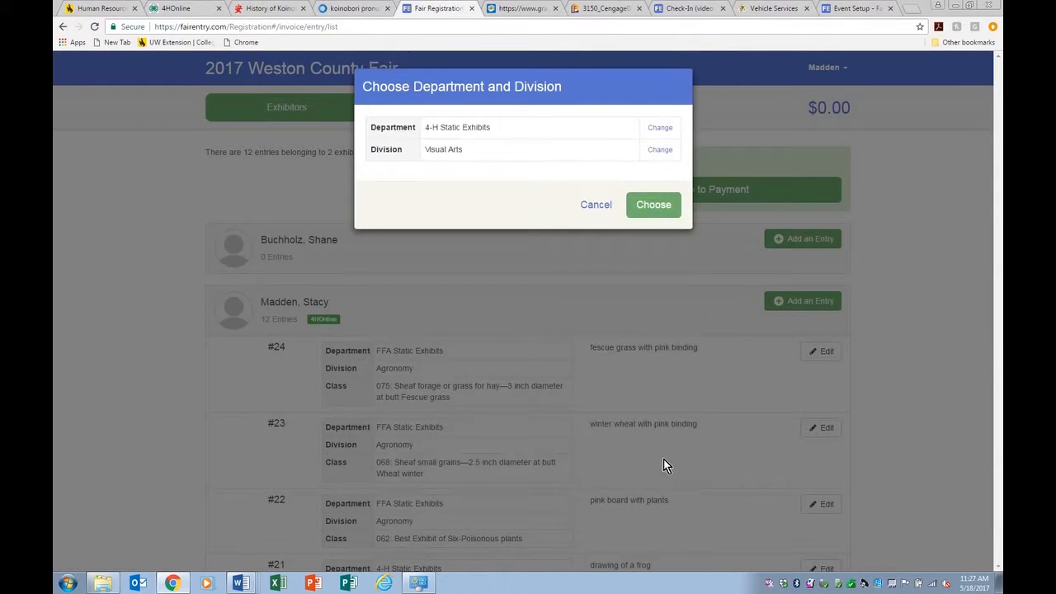
{"action": "left_click", "coordinate": [648, 212]}
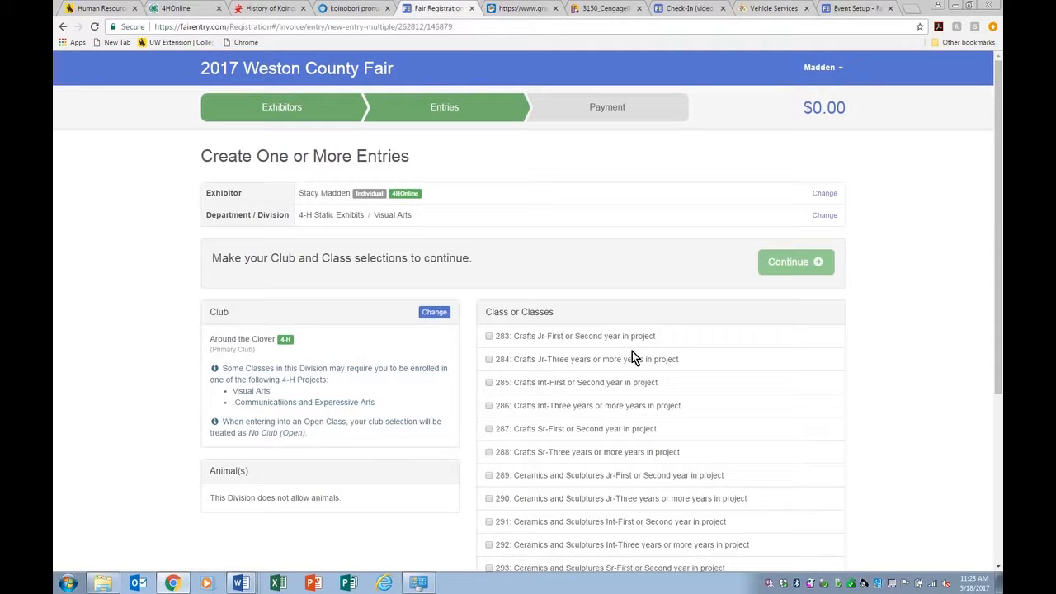
Step: Select class 283 Crafts Jr with quantity 2 and class 295 Paintings and Drawings Jr
{"action": "scroll", "coordinate": [636, 361], "scroll_direction": "down", "scroll_amount": 1}
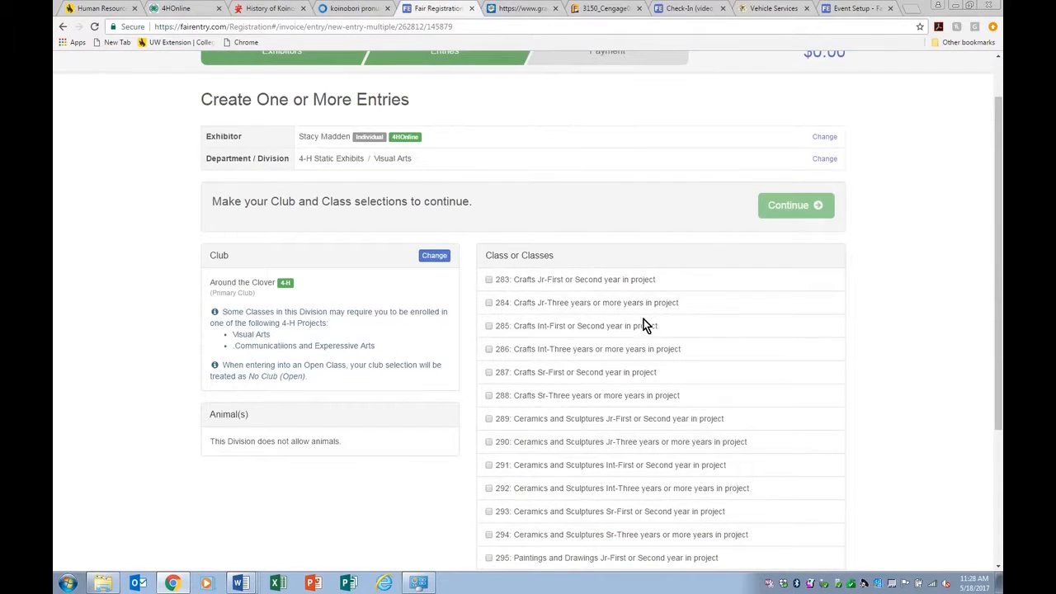
{"action": "scroll", "coordinate": [645, 326], "scroll_direction": "down", "scroll_amount": 3}
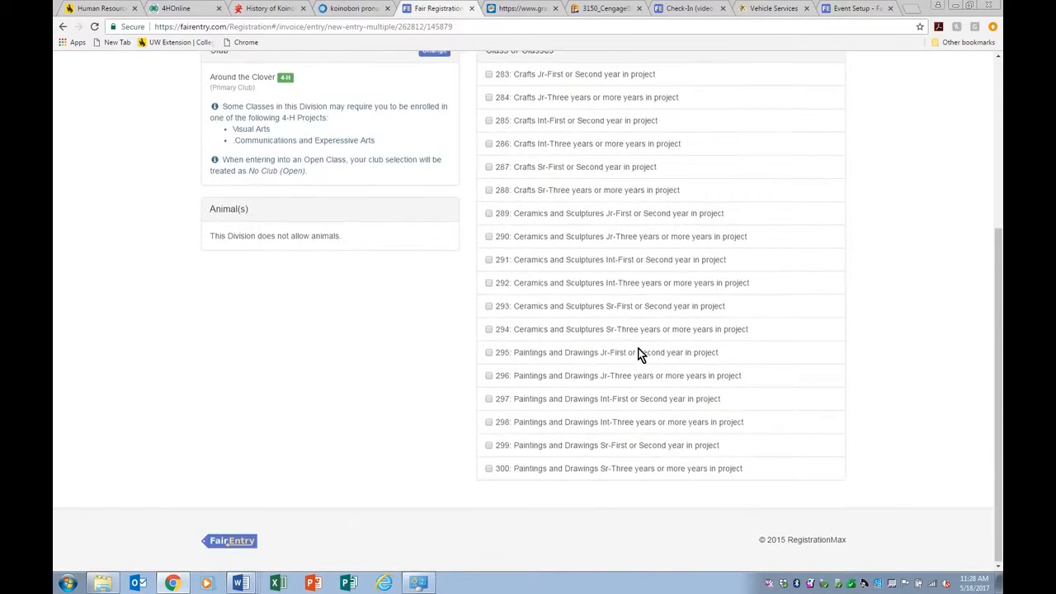
{"action": "scroll", "coordinate": [639, 353], "scroll_direction": "up", "scroll_amount": 1}
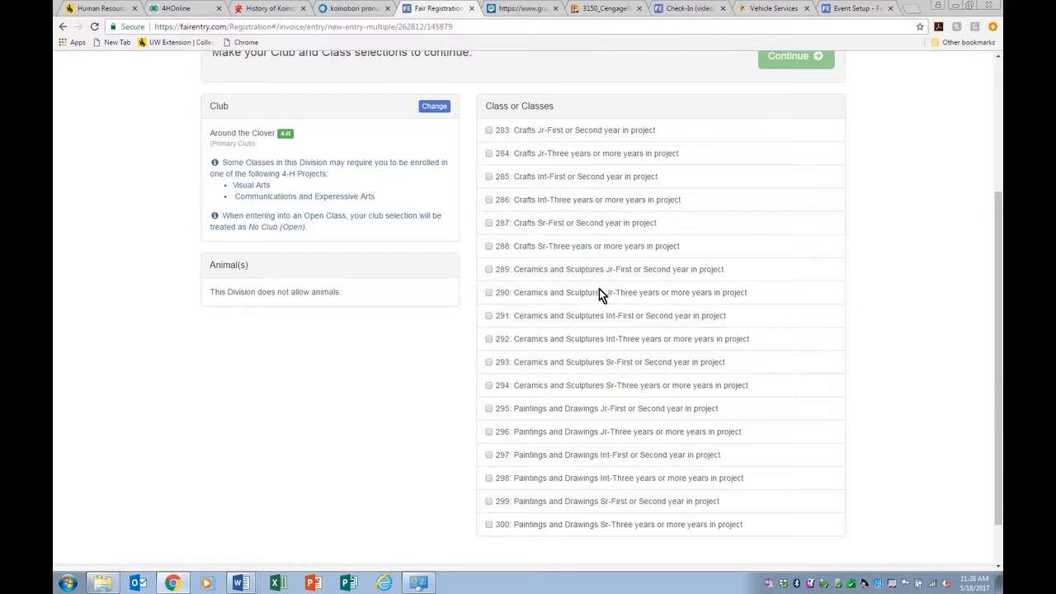
{"action": "left_click", "coordinate": [489, 130]}
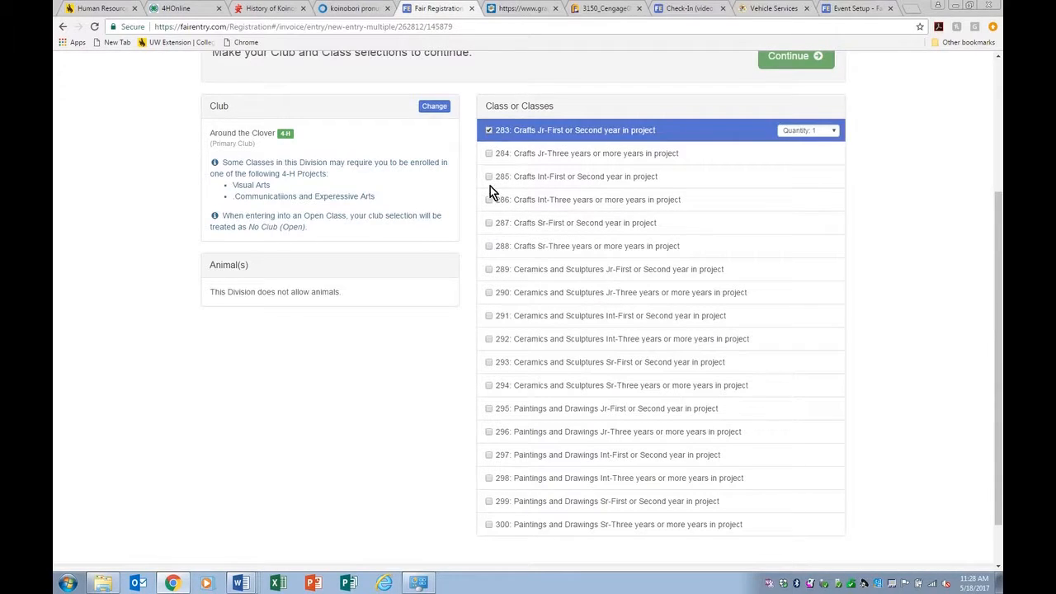
{"action": "left_click", "coordinate": [489, 409]}
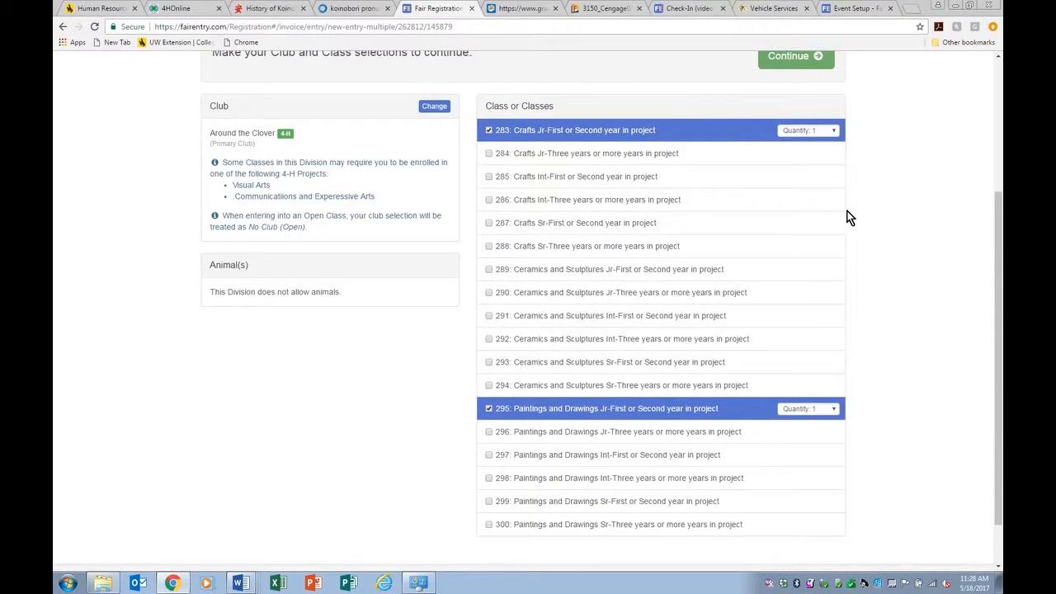
{"action": "left_click", "coordinate": [833, 134]}
{"action": "left_click", "coordinate": [823, 150]}
Step: Review the selected classes and create the three Visual Arts entries
{"action": "scroll", "coordinate": [888, 273], "scroll_direction": "up", "scroll_amount": 1}
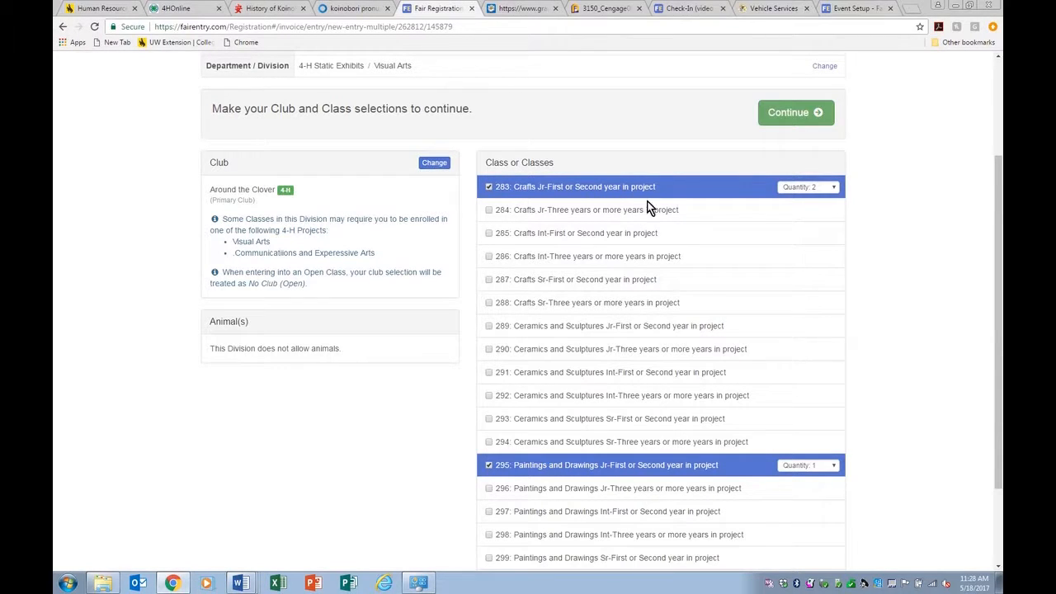
{"action": "left_click", "coordinate": [795, 116]}
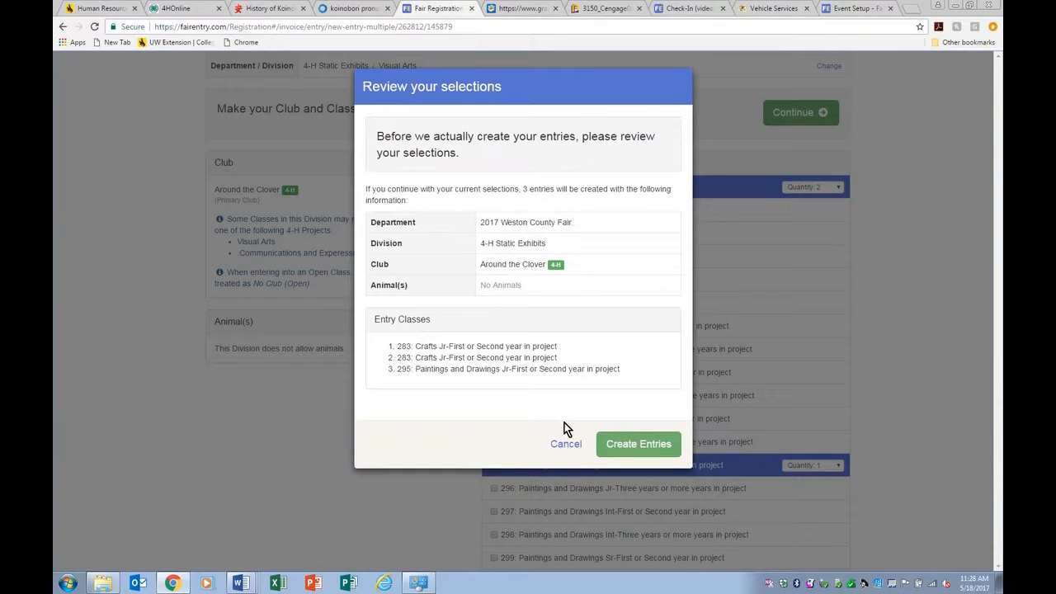
{"action": "left_click", "coordinate": [635, 448]}
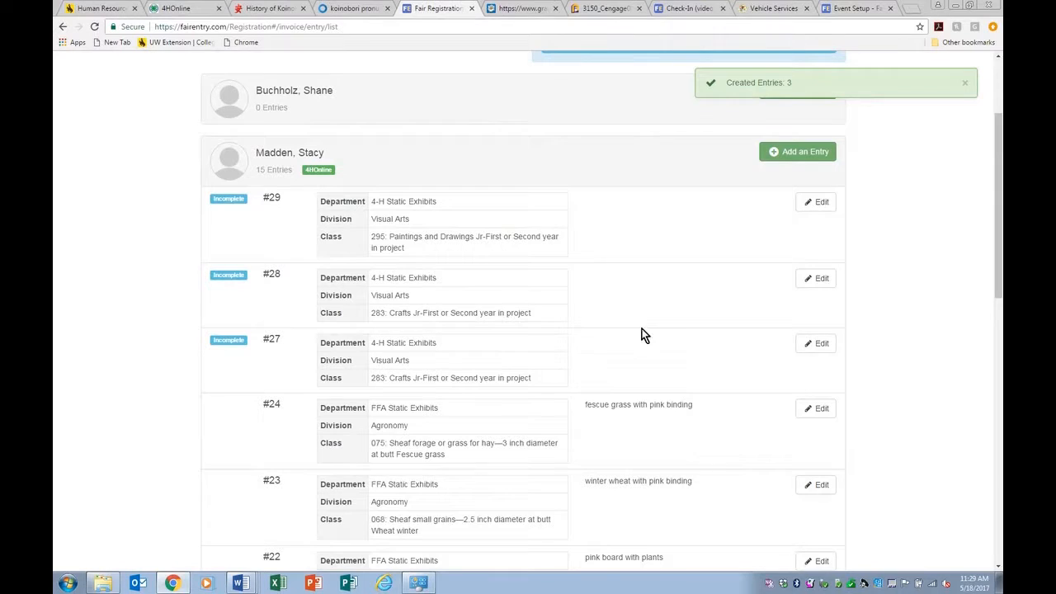
Step: Open the outstanding incomplete records, starting with Entry #27
{"action": "scroll", "coordinate": [483, 307], "scroll_direction": "up", "scroll_amount": 3}
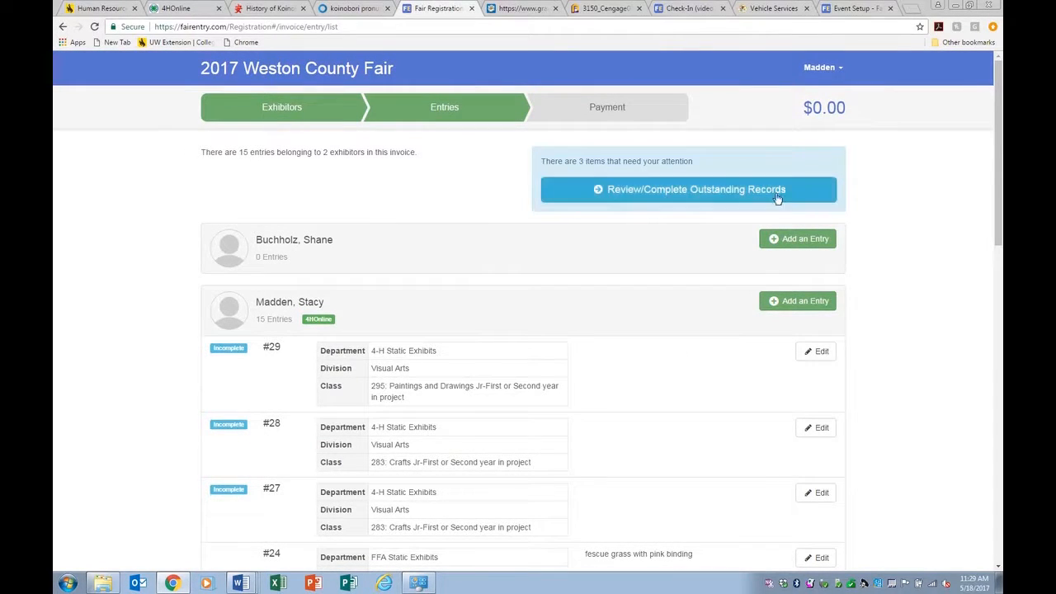
{"action": "left_click", "coordinate": [680, 193]}
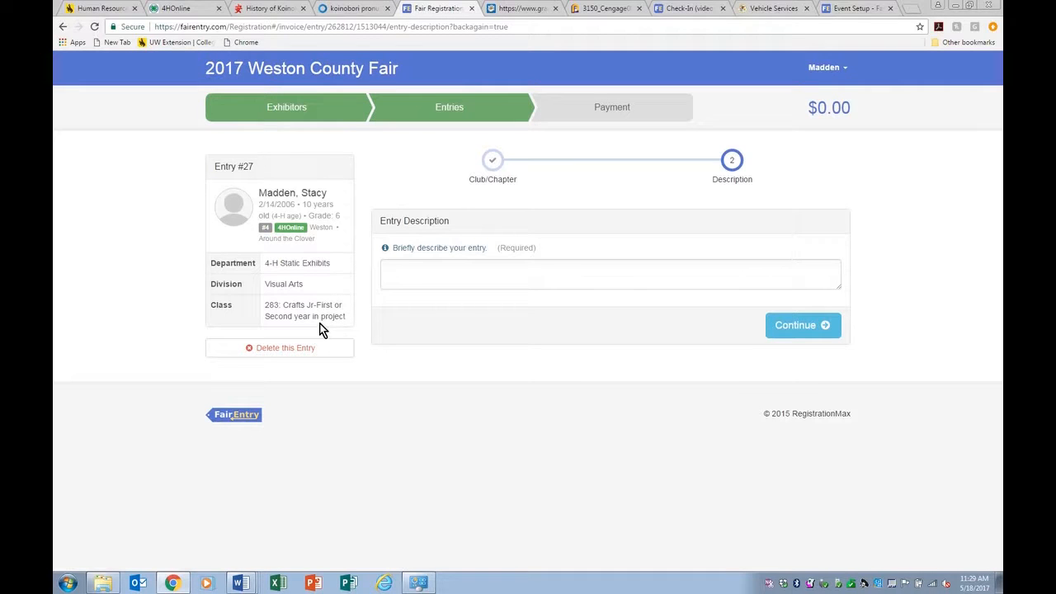
Step: Fill in the incomplete entries' descriptions, giving Entry #28 the description 'horseshoe hook'
{"action": "left_click", "coordinate": [468, 275]}
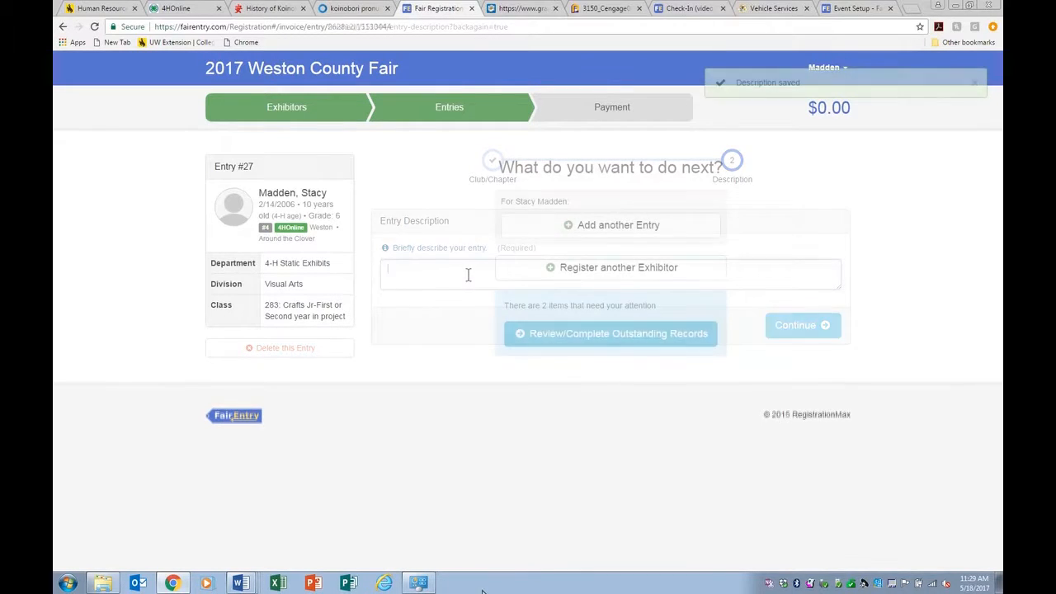
{"action": "left_click", "coordinate": [612, 339]}
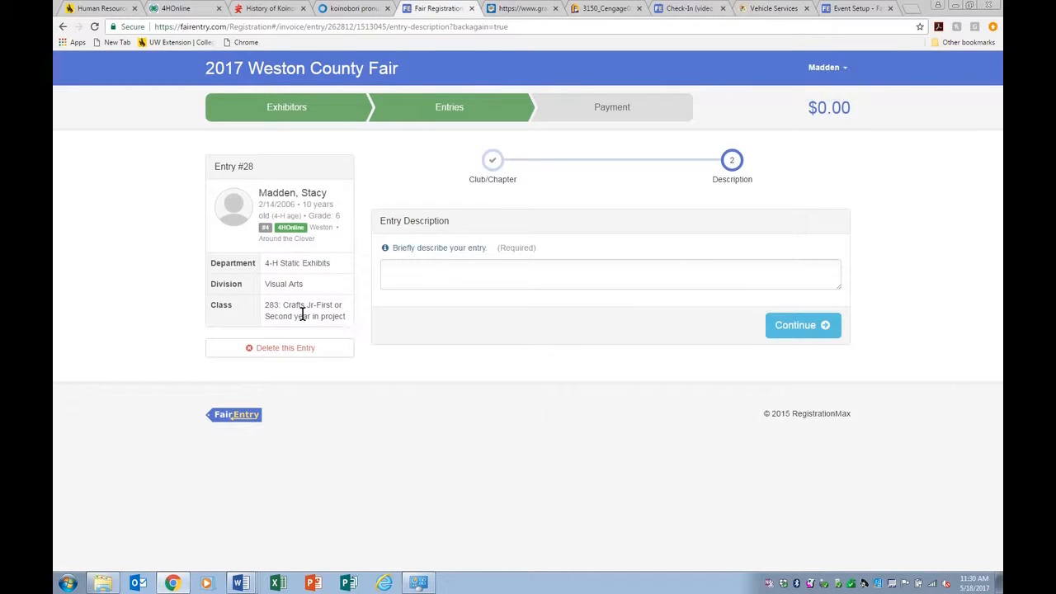
{"action": "left_click", "coordinate": [448, 273]}
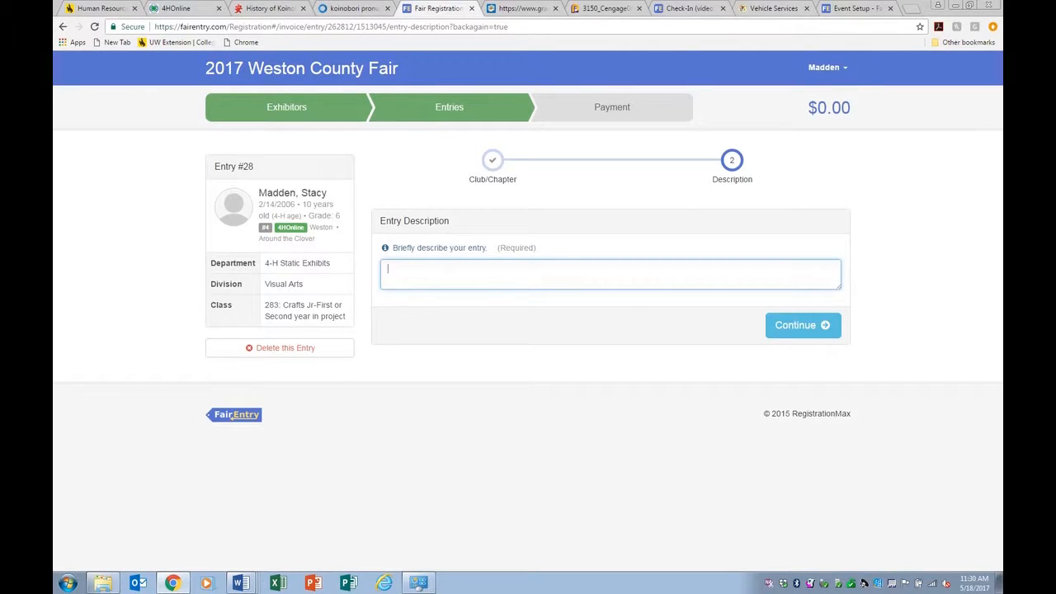
{"action": "type", "text": "horseshoe hook"}
{"action": "left_click", "coordinate": [811, 327]}
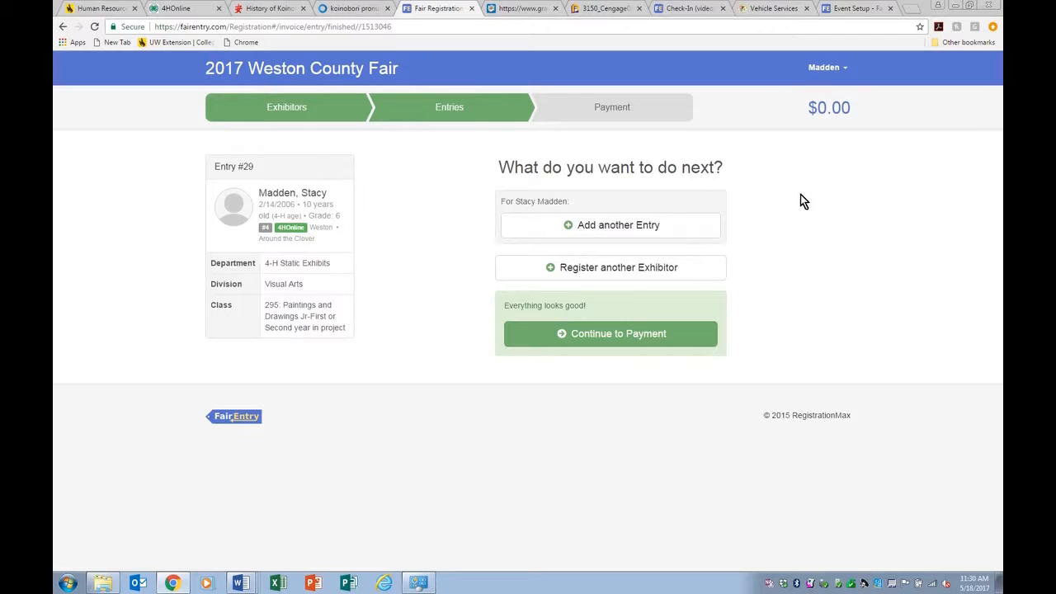
{"action": "left_click", "coordinate": [568, 224]}
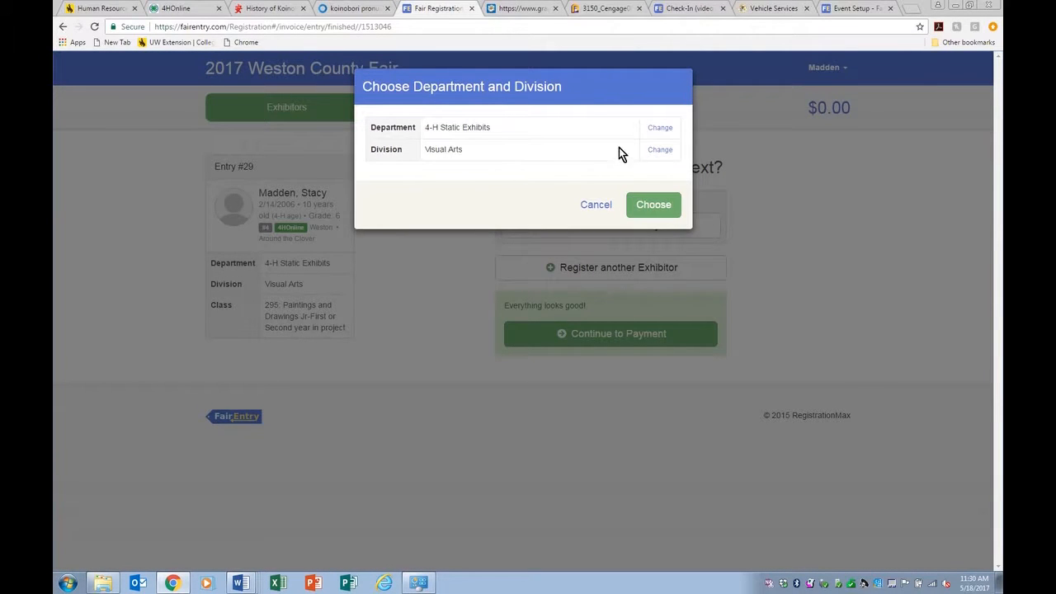
Step: Switch the new entry's division to Cake Decorating under 4-H Static Exhibits
{"action": "left_click", "coordinate": [659, 153]}
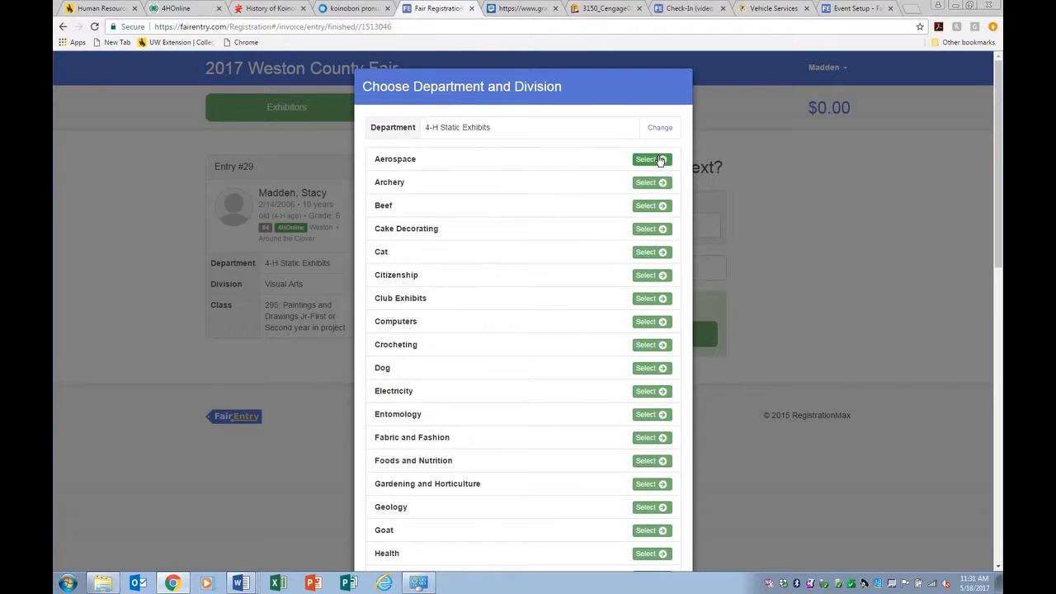
{"action": "left_click", "coordinate": [659, 232]}
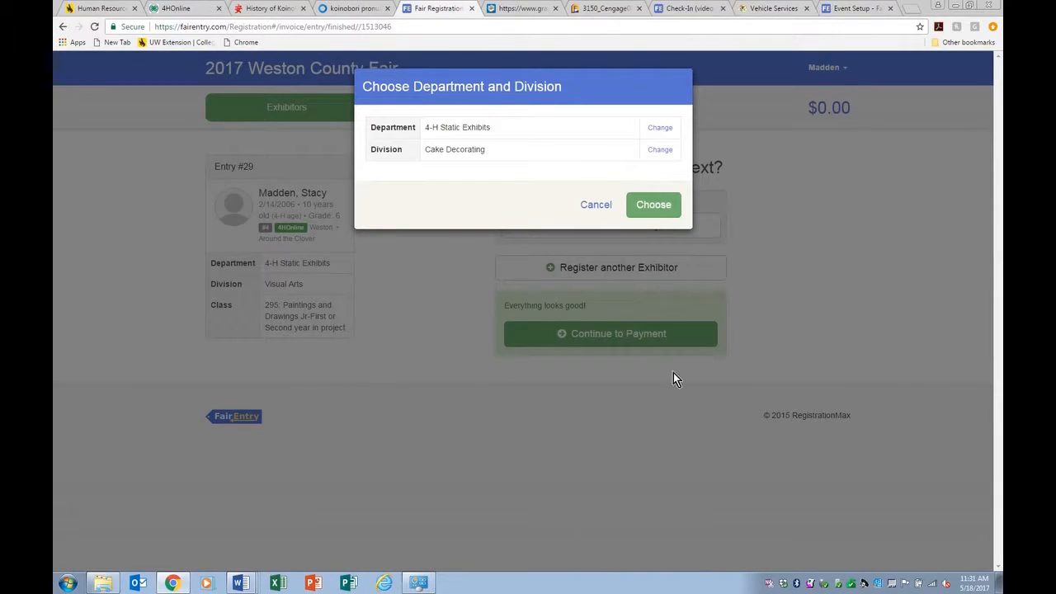
{"action": "left_click", "coordinate": [664, 206]}
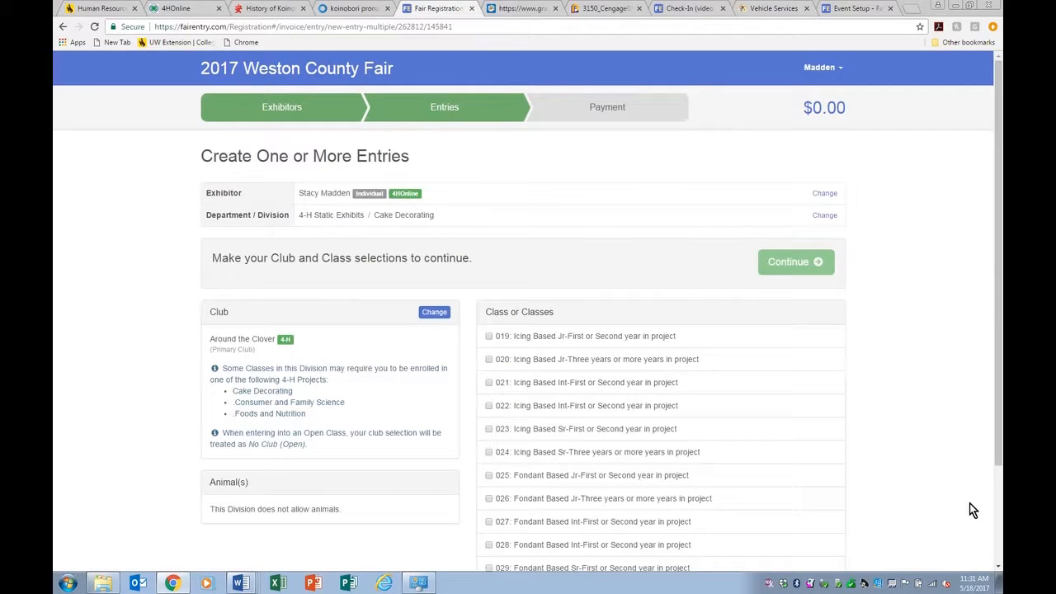
Step: Choose class 019 Icing Based Jr-First or Second year and acknowledge the enrollment-required warning
{"action": "scroll", "coordinate": [647, 394], "scroll_direction": "down", "scroll_amount": 1}
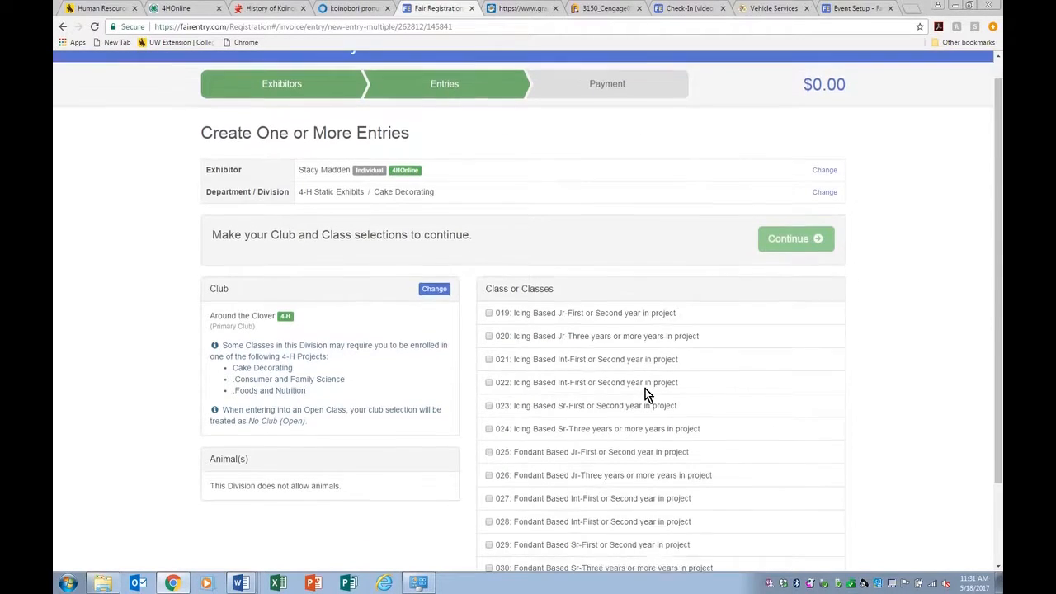
{"action": "scroll", "coordinate": [647, 394], "scroll_direction": "down", "scroll_amount": 3}
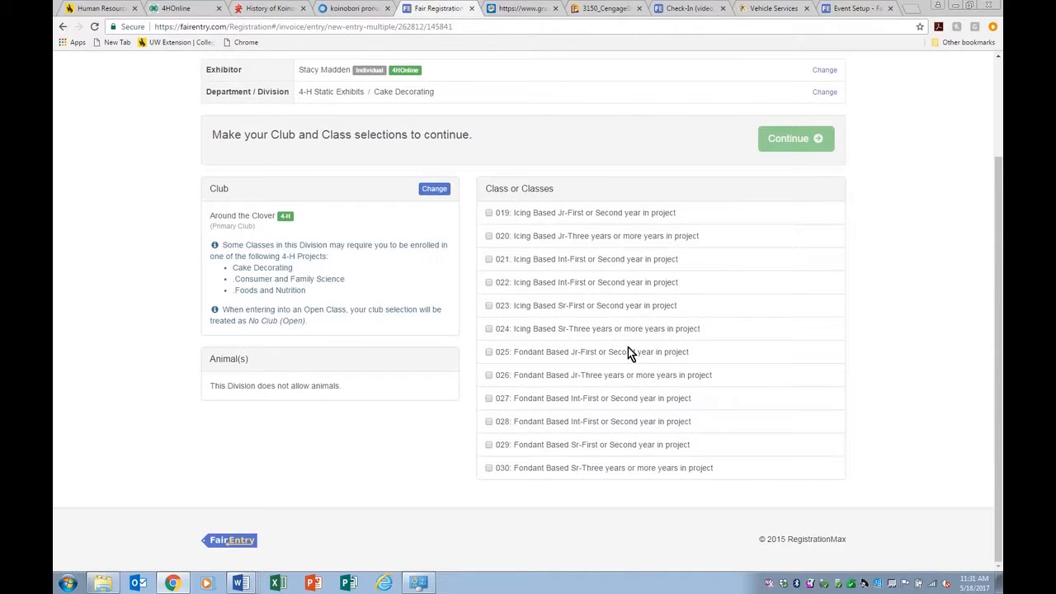
{"action": "left_click", "coordinate": [488, 213]}
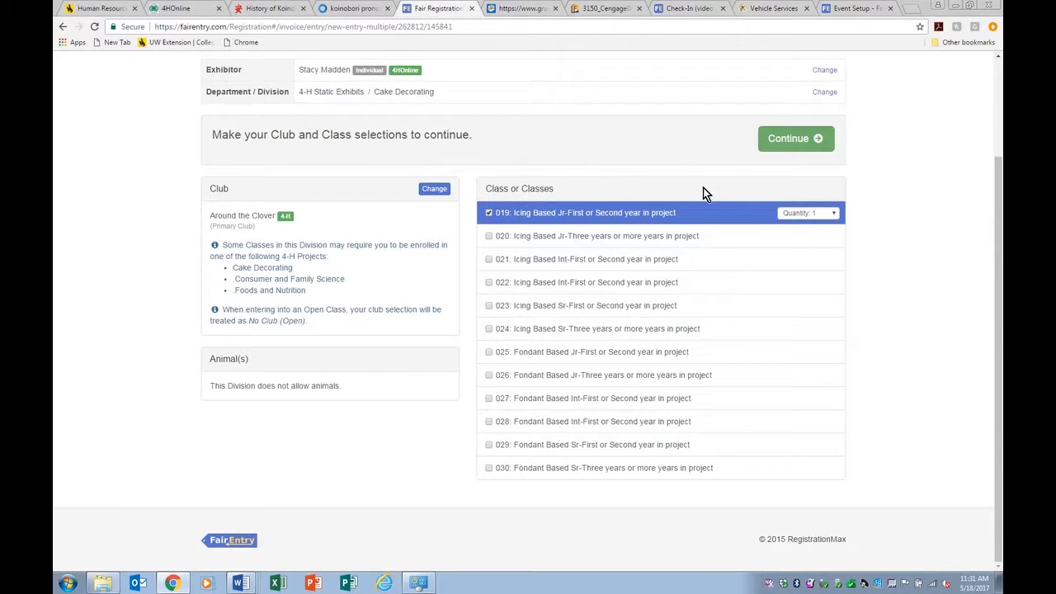
{"action": "left_click", "coordinate": [787, 138]}
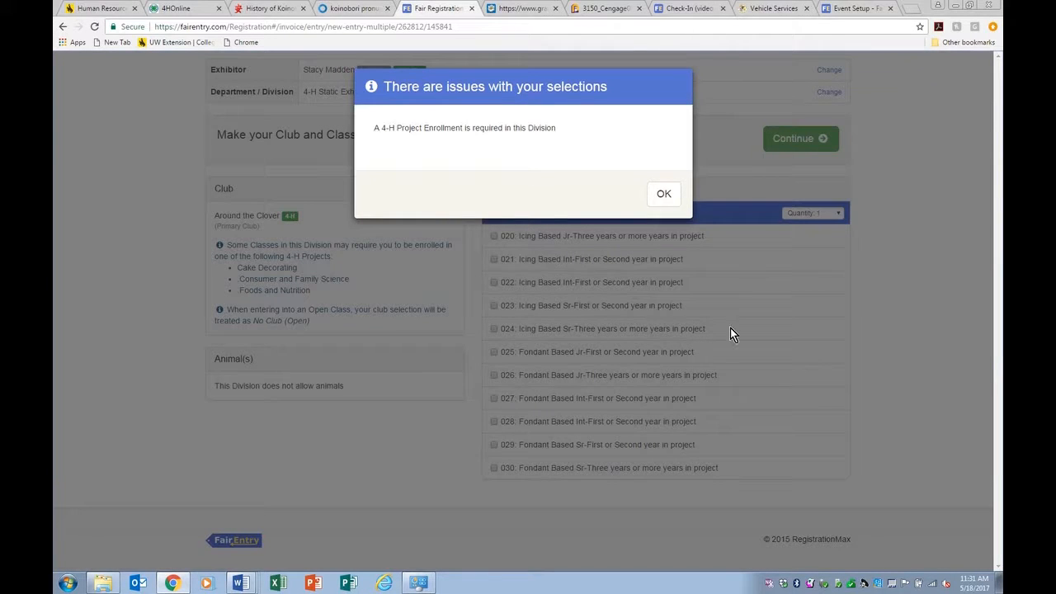
{"action": "left_click", "coordinate": [664, 198]}
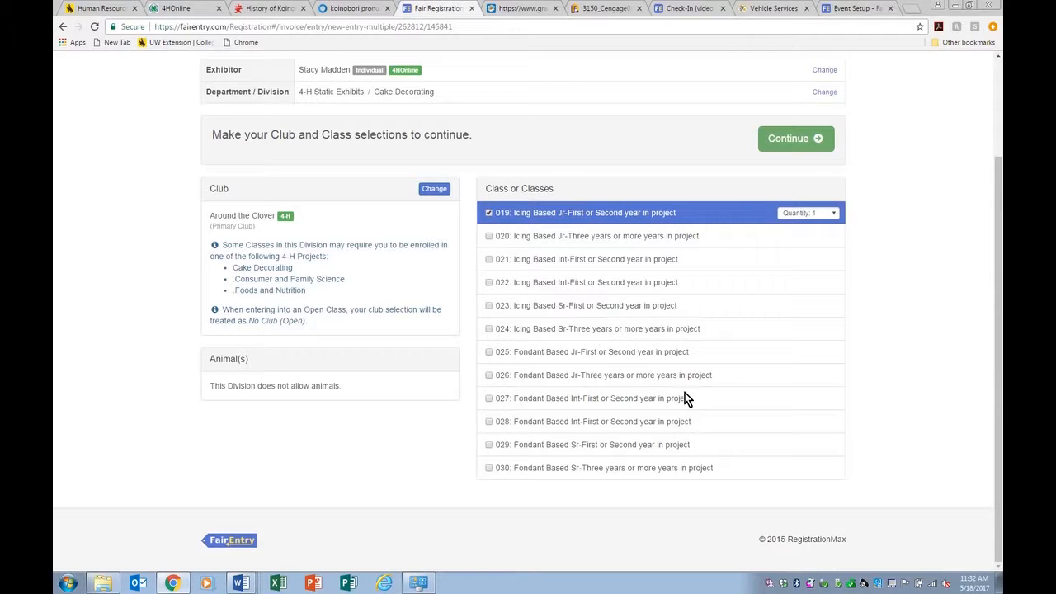
{"action": "scroll", "coordinate": [661, 403], "scroll_direction": "up", "scroll_amount": 3}
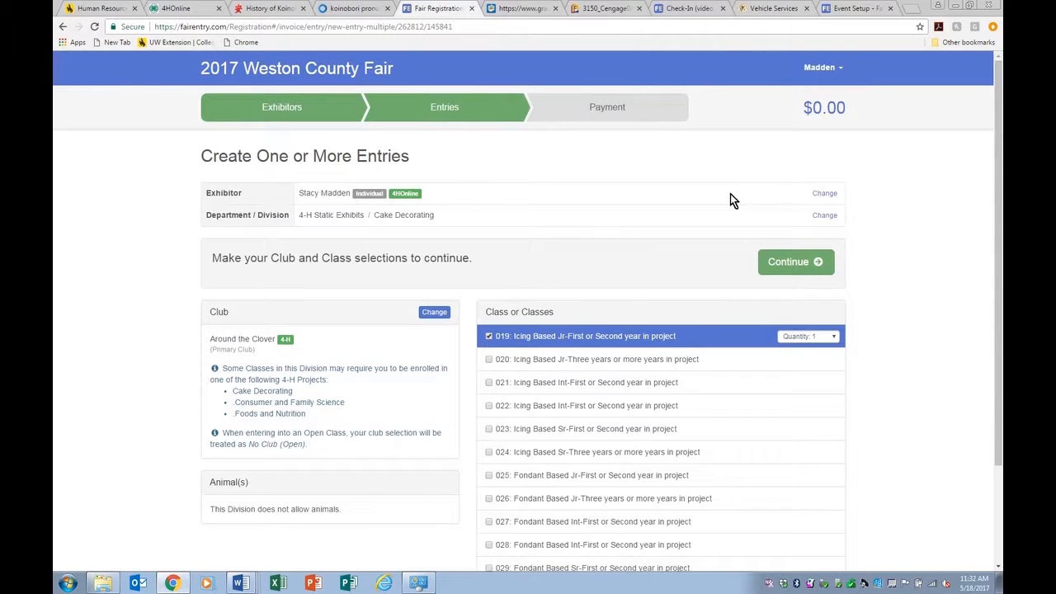
Step: Abandon the Cake Decorating entry and return to the invoice's Exhibitors step
{"action": "left_click", "coordinate": [823, 194]}
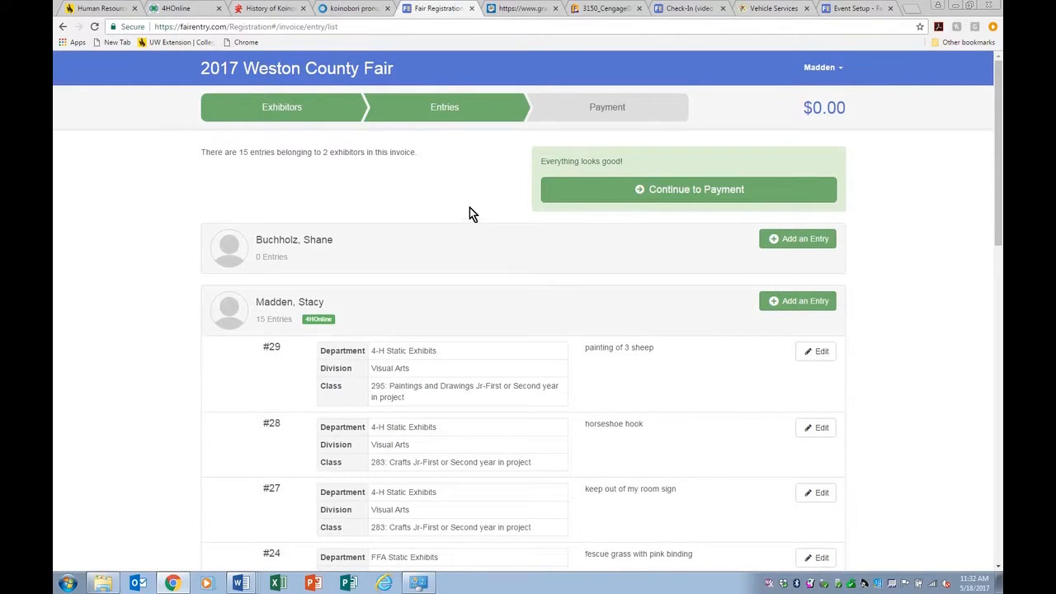
{"action": "scroll", "coordinate": [470, 208], "scroll_direction": "down", "scroll_amount": 12}
{"action": "scroll", "coordinate": [469, 207], "scroll_direction": "up", "scroll_amount": 12}
{"action": "left_click", "coordinate": [296, 117]}
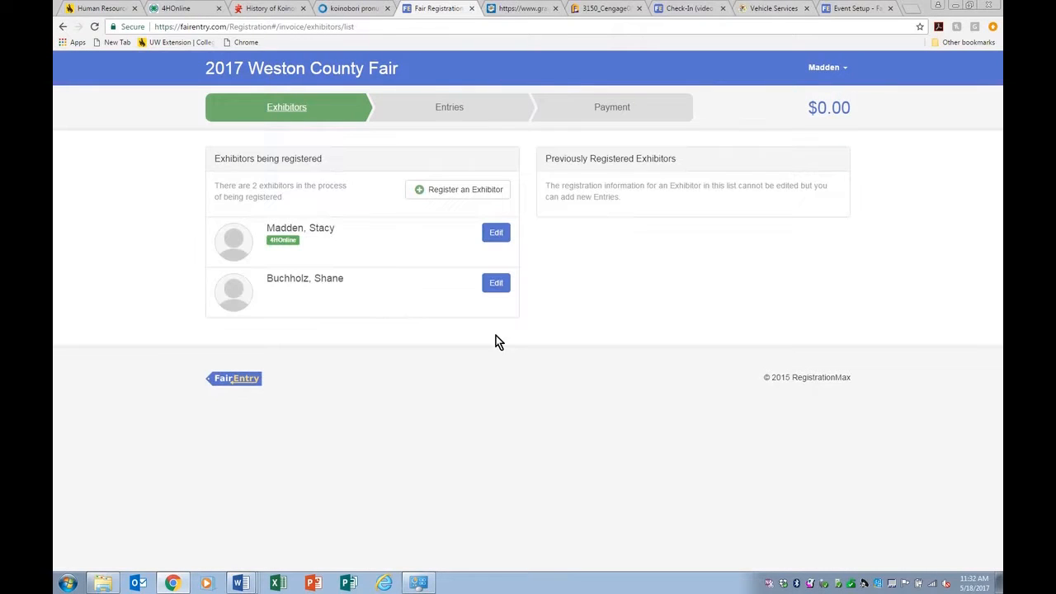
Step: Register a new individual exhibitor and enter their first and last name
{"action": "left_click", "coordinate": [428, 196]}
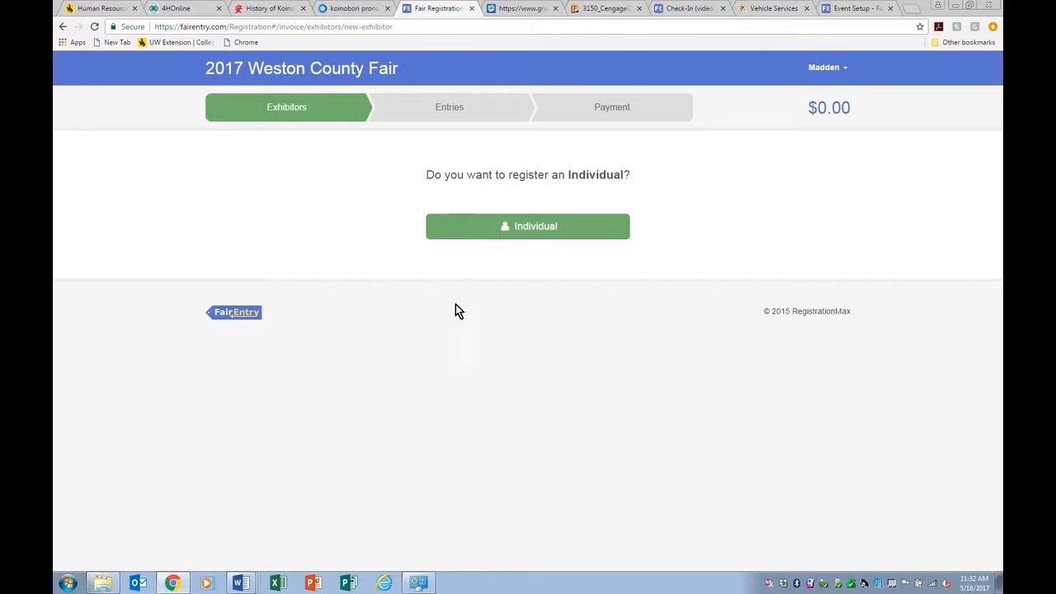
{"action": "left_click", "coordinate": [511, 228]}
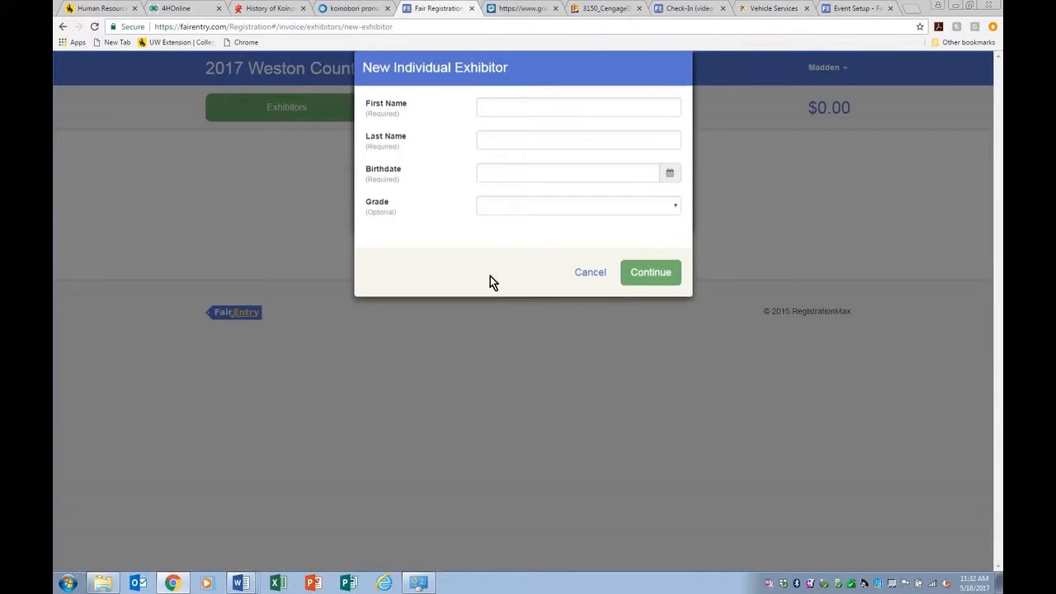
{"action": "left_click", "coordinate": [544, 127]}
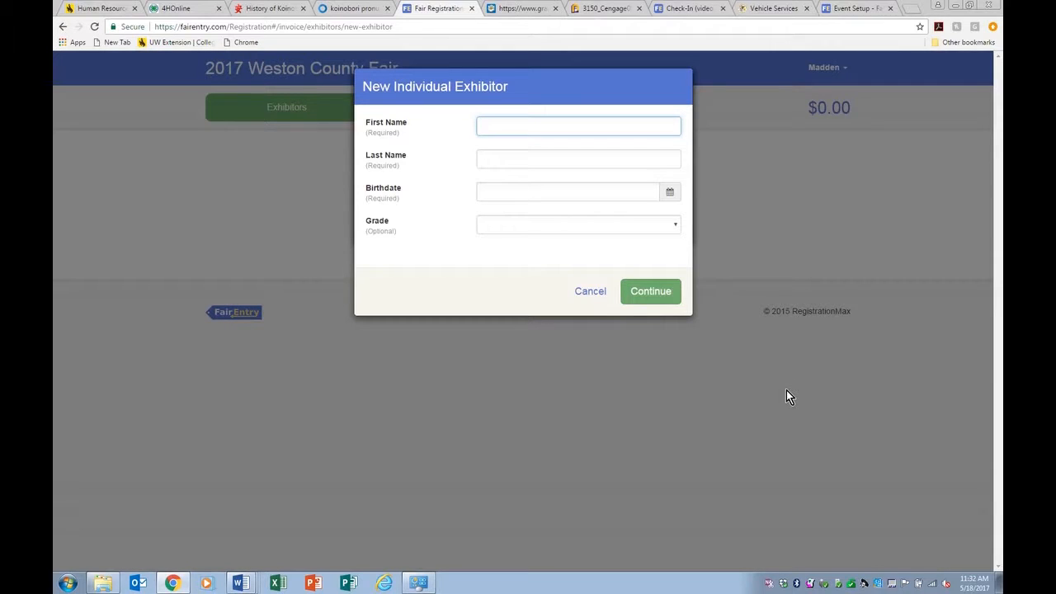
{"action": "type", "text": "Z"}
{"action": "key", "text": "BackSpace"}
{"action": "key", "text": "Tab"}
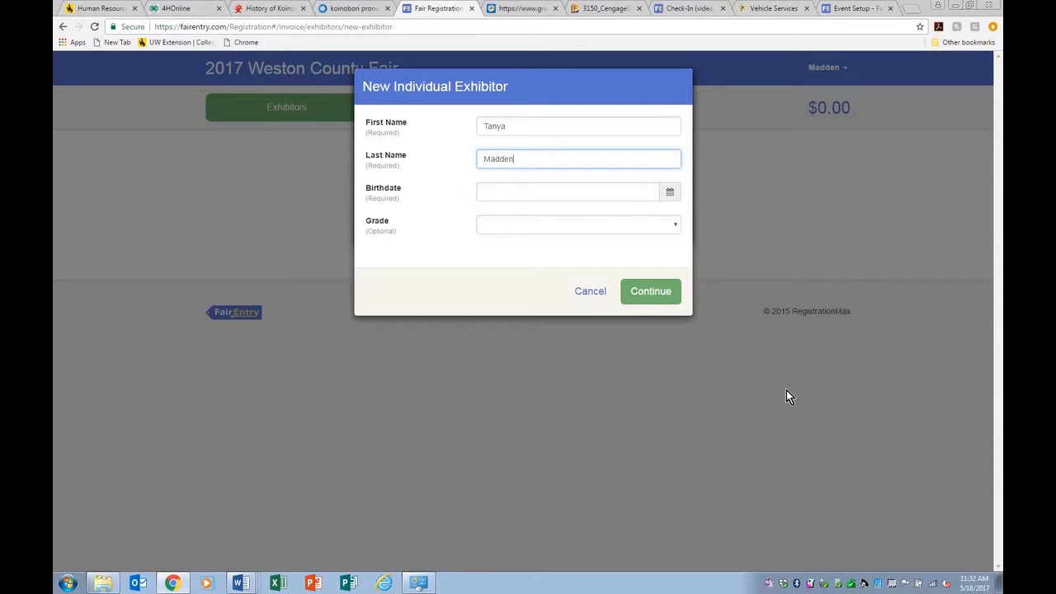
{"action": "key", "text": "Tab"}
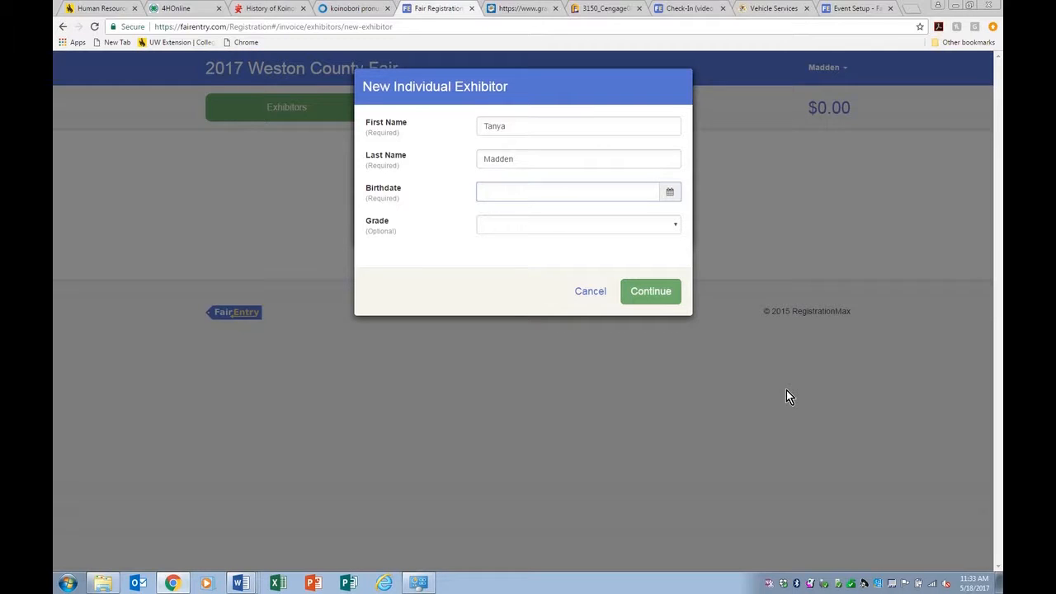
Step: Enter the new exhibitor's birthdate and close the calendar
{"action": "left_click", "coordinate": [480, 188]}
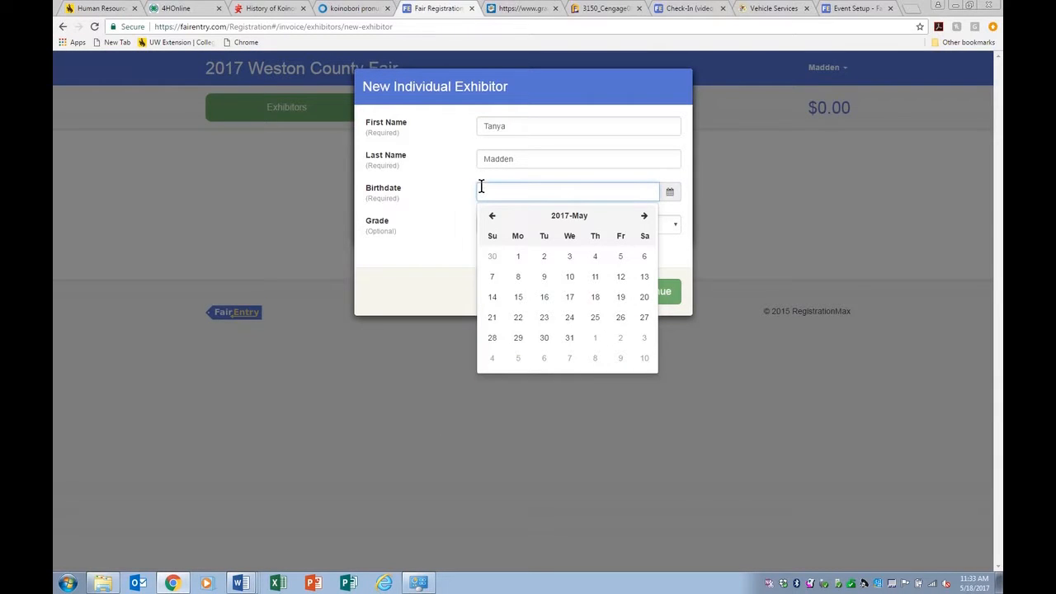
{"action": "type", "text": "11/"}
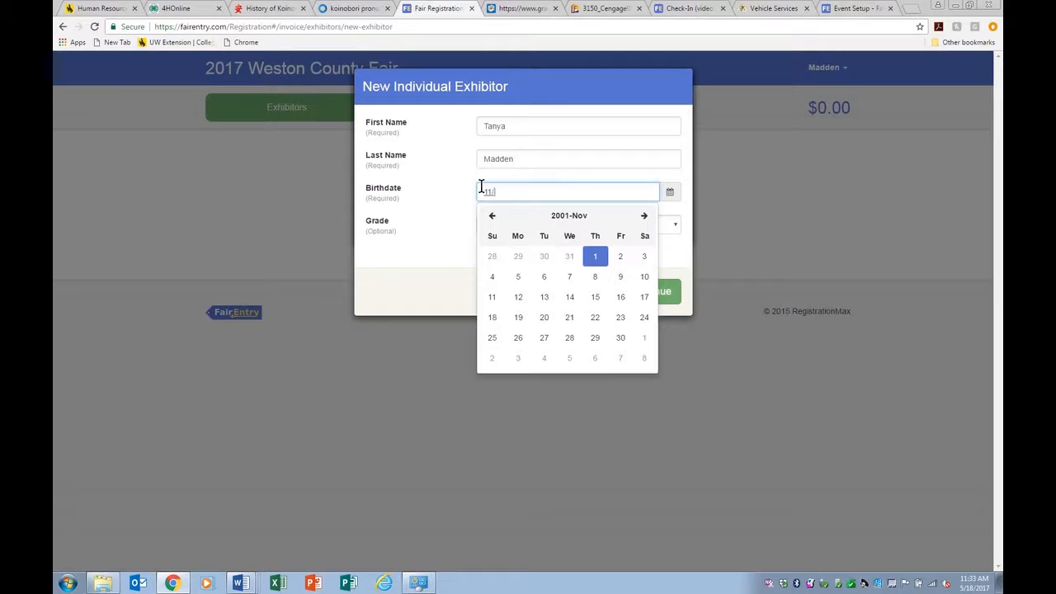
{"action": "type", "text": "/"}
{"action": "type", "text": "04"}
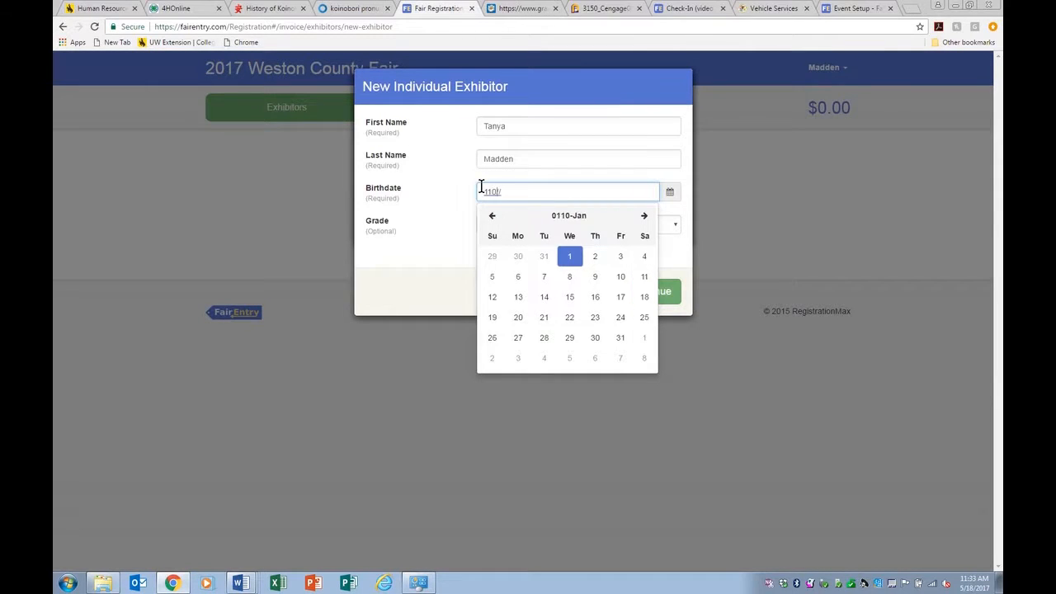
{"action": "key", "text": "BackSpace"}
{"action": "key", "text": "BackSpace"}
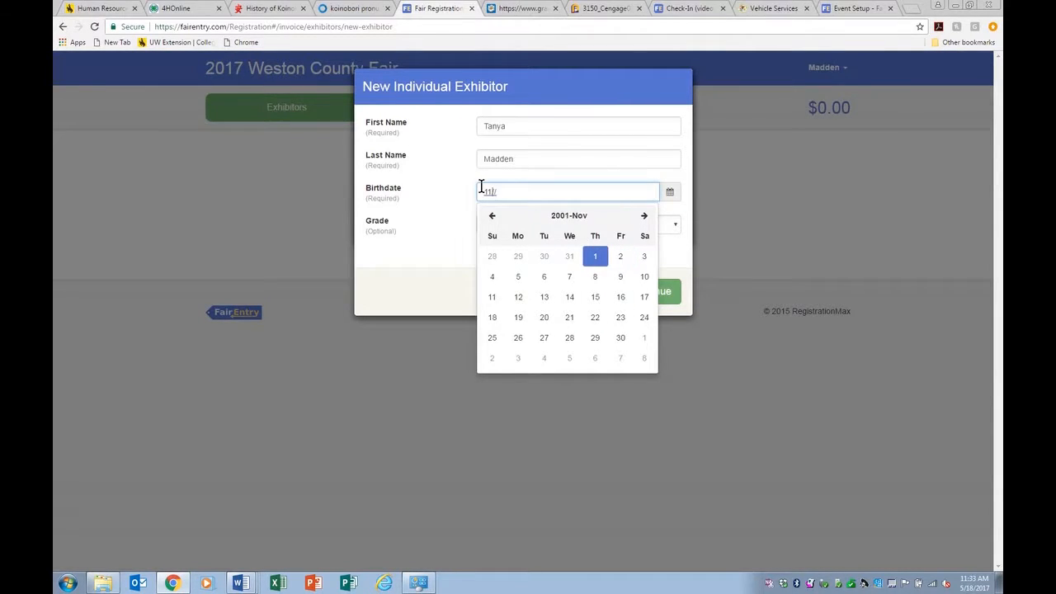
{"action": "type", "text": "04/"}
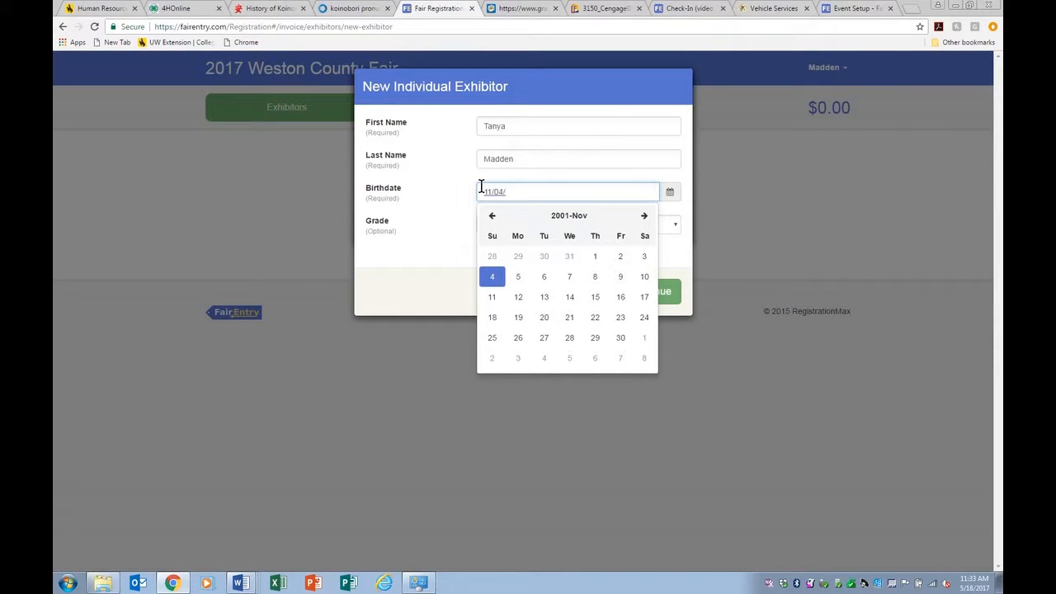
{"action": "type", "text": "19"}
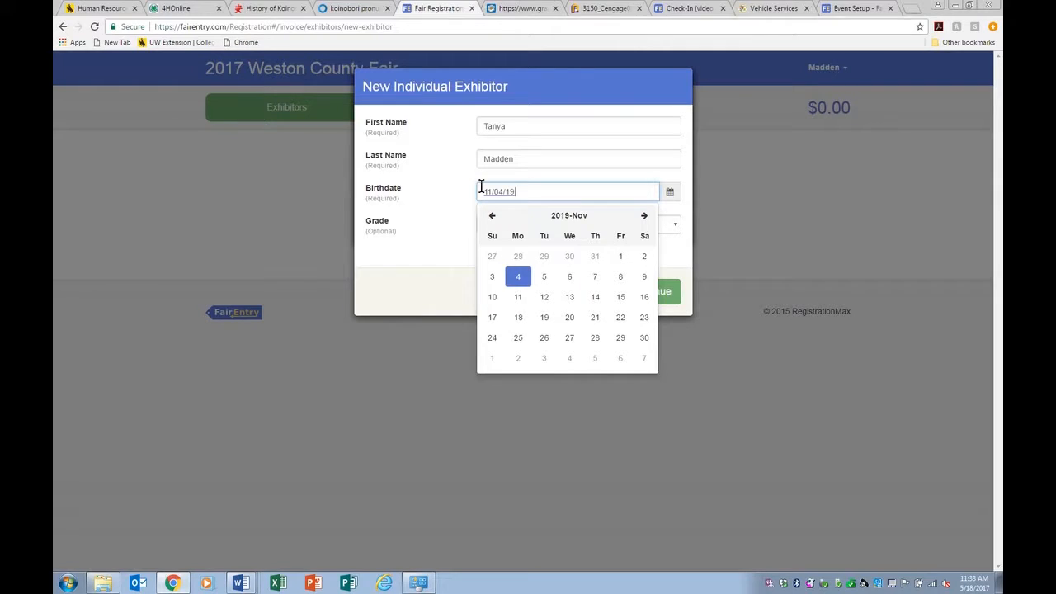
{"action": "type", "text": "99"}
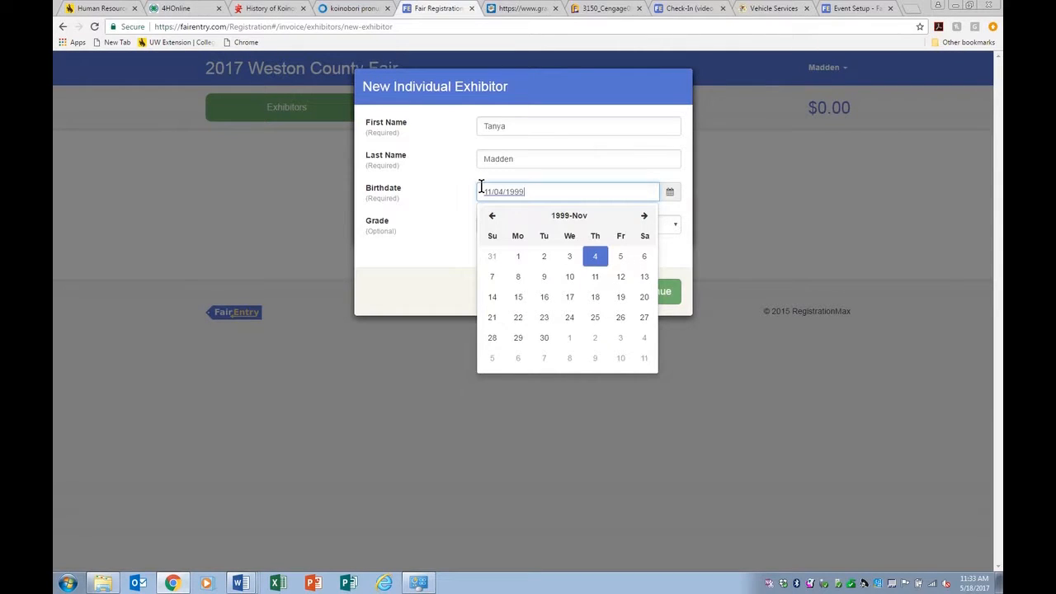
{"action": "left_click", "coordinate": [443, 284]}
Step: Save the exhibitor, add their home phone number, and copy the household's existing address
{"action": "left_click", "coordinate": [648, 292]}
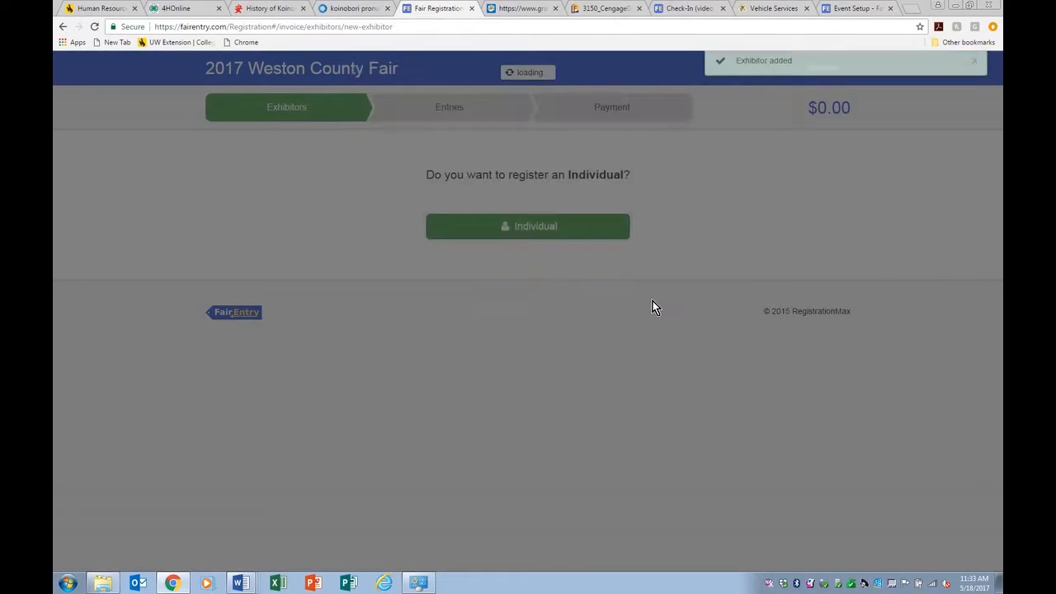
{"action": "left_click", "coordinate": [616, 252]}
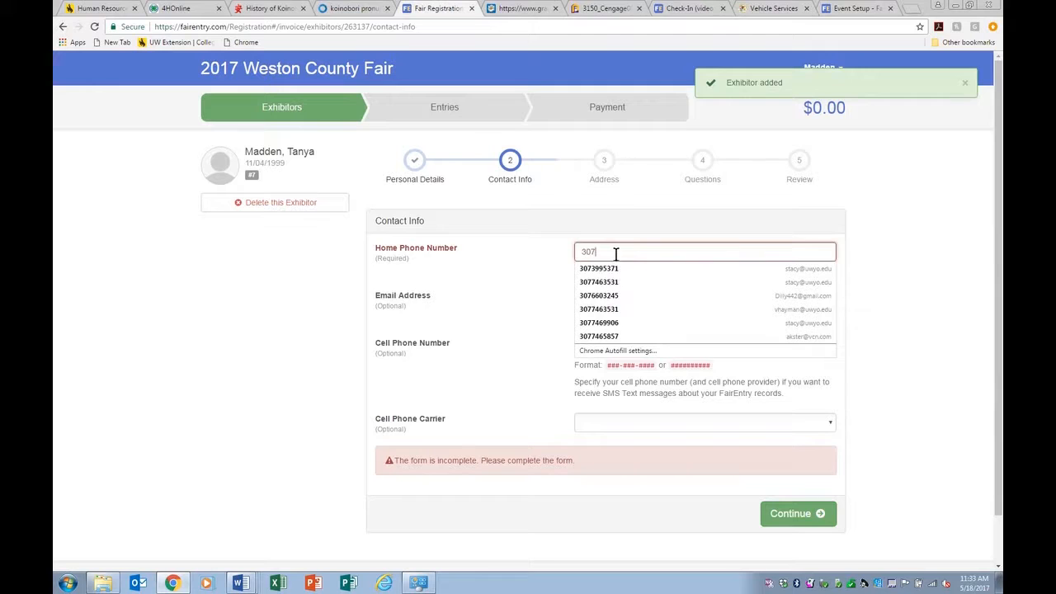
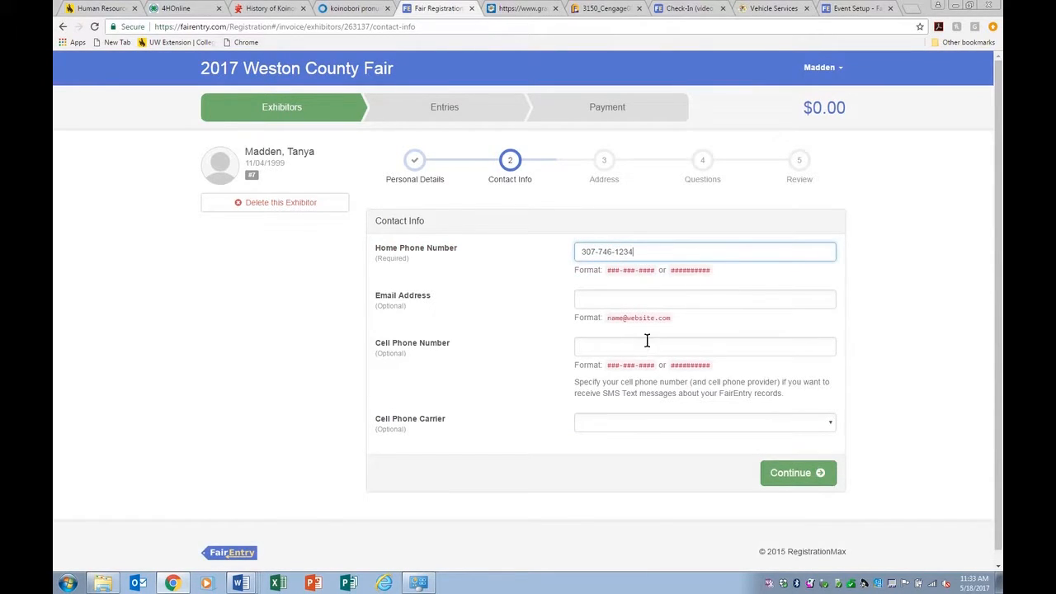
{"action": "left_click", "coordinate": [790, 477]}
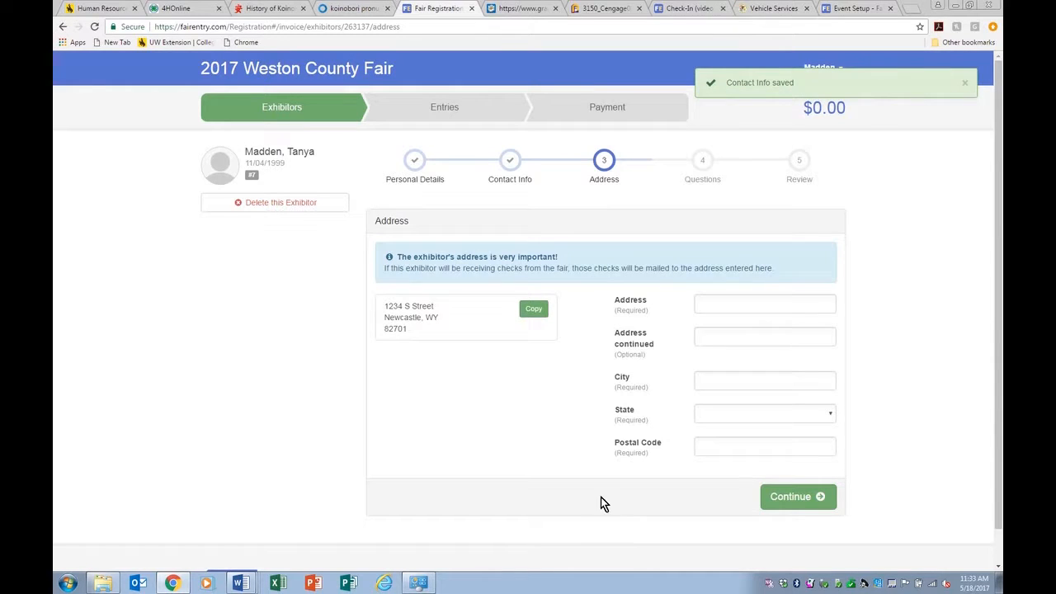
{"action": "left_click", "coordinate": [534, 310]}
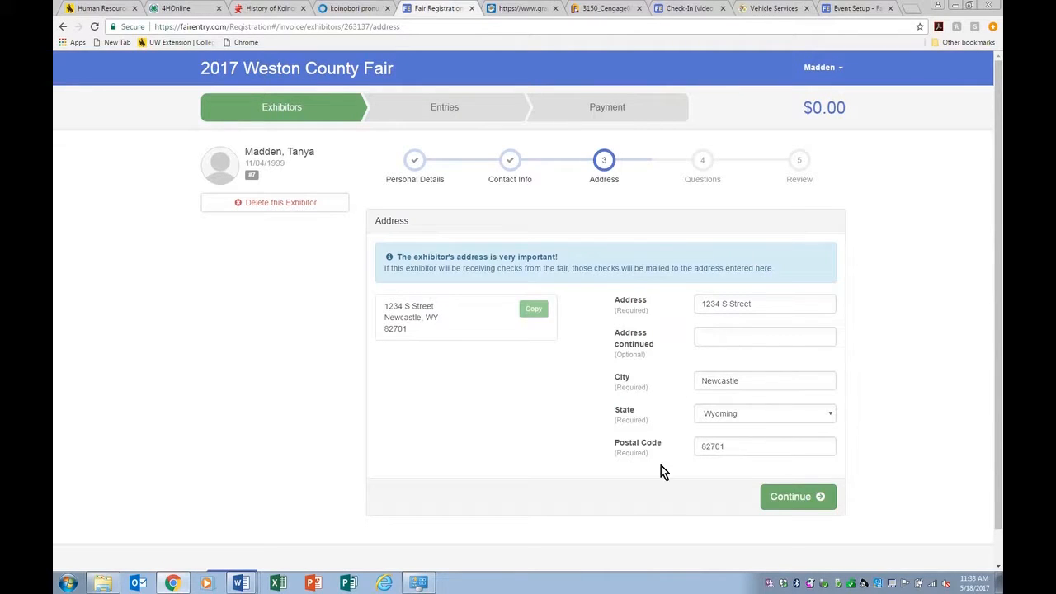
{"action": "left_click", "coordinate": [812, 500]}
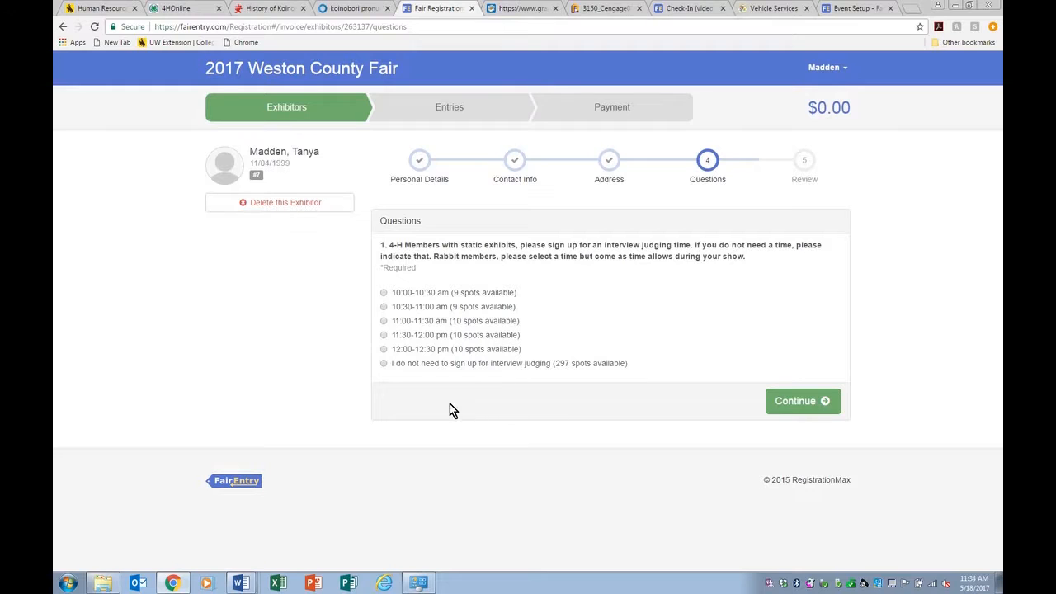
Step: Decline interview judging, then start a new entry for the exhibitor with 0 entries
{"action": "left_click", "coordinate": [384, 363]}
{"action": "left_click", "coordinate": [809, 409]}
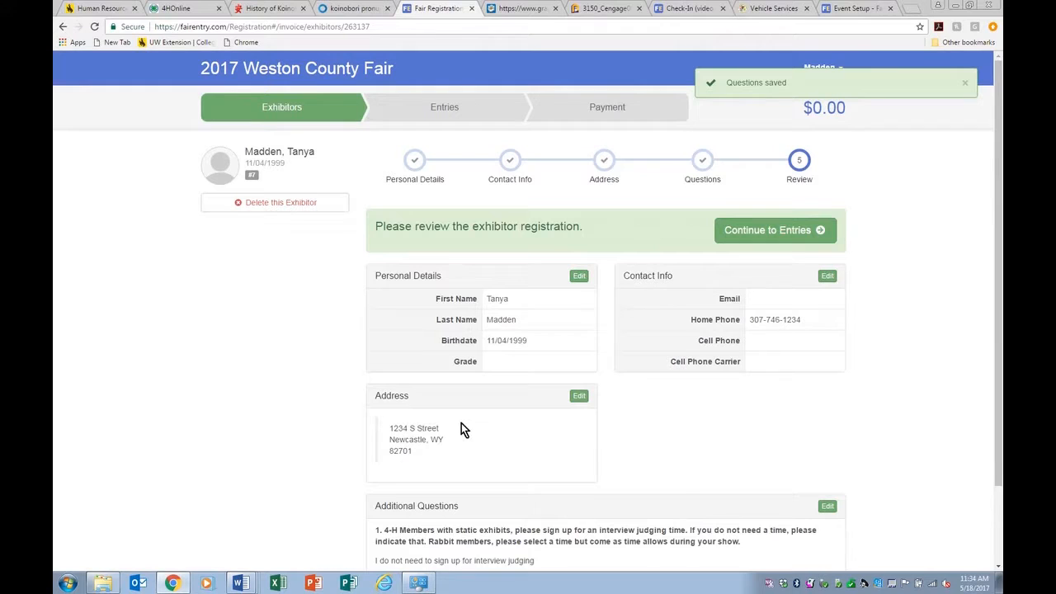
{"action": "left_click", "coordinate": [768, 237]}
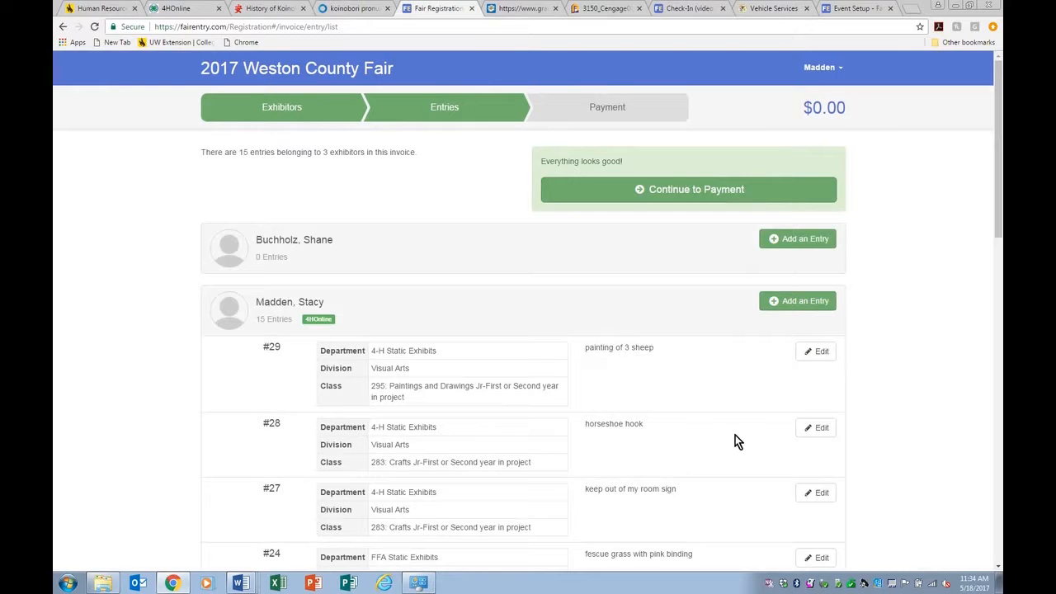
{"action": "scroll", "coordinate": [684, 388], "scroll_direction": "down", "scroll_amount": 12}
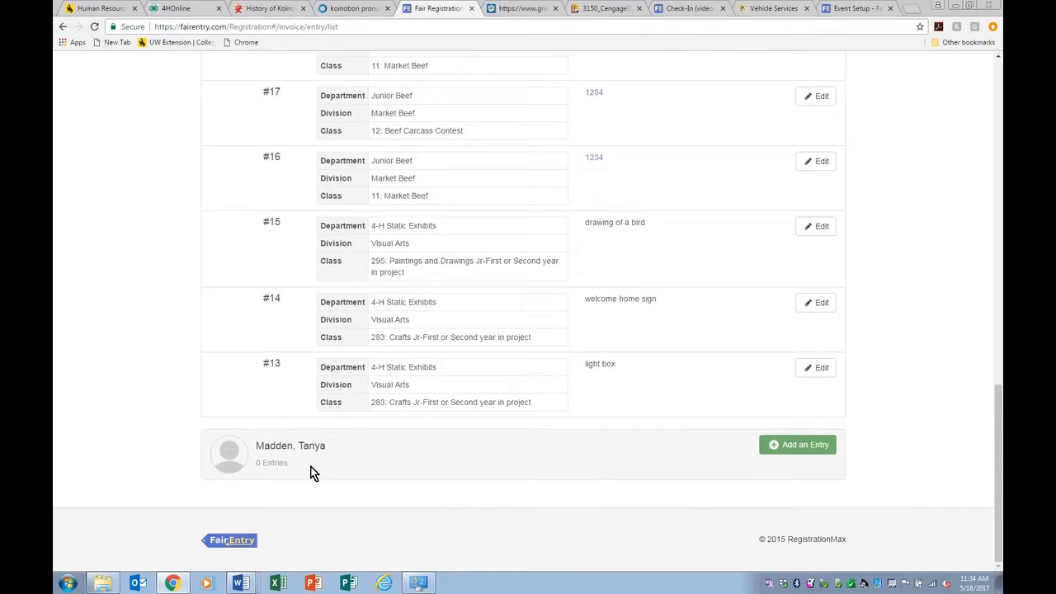
{"action": "left_click", "coordinate": [800, 445]}
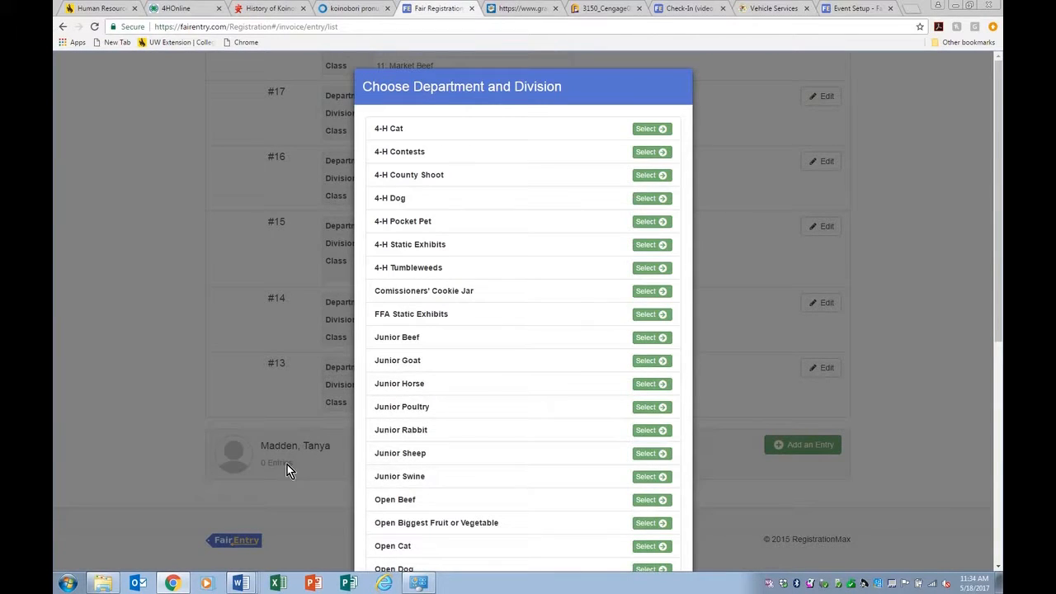
Step: Choose the FFA Static Exhibits department and the Classroom division
{"action": "left_click", "coordinate": [638, 316]}
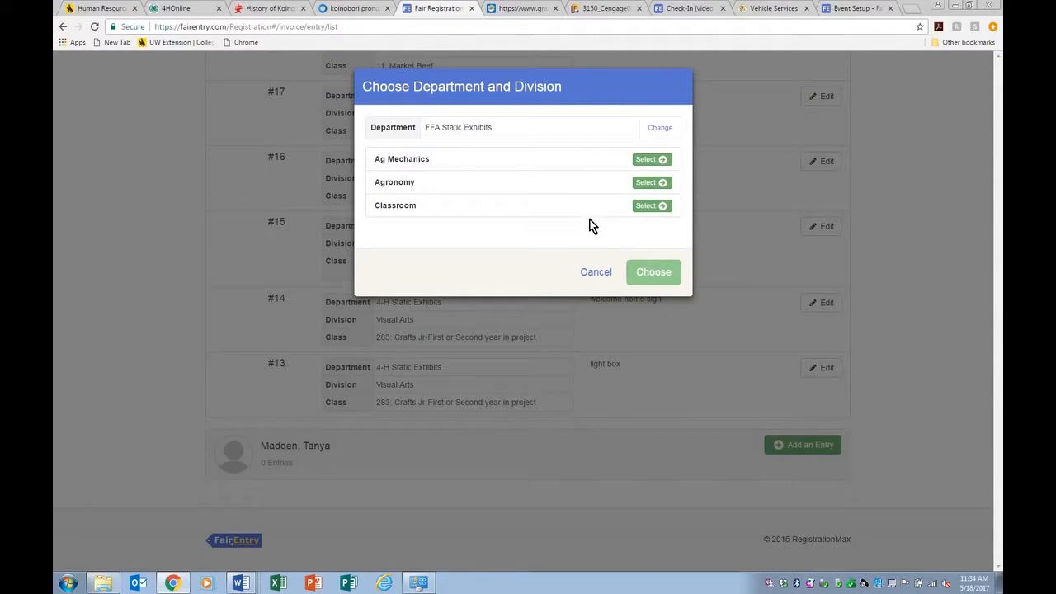
{"action": "left_click", "coordinate": [657, 205]}
{"action": "left_click", "coordinate": [653, 206]}
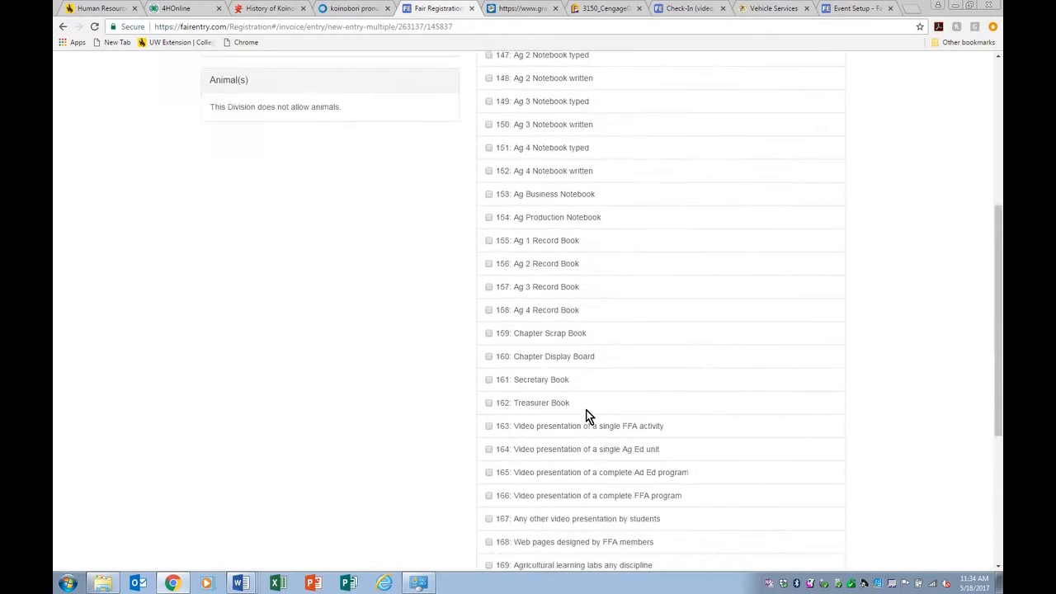
Step: Tick classes 149 Ag 3 Notebook typed, 159 Chapter Scrap Book and 166 FFA program video
{"action": "scroll", "coordinate": [586, 409], "scroll_direction": "up", "scroll_amount": 5}
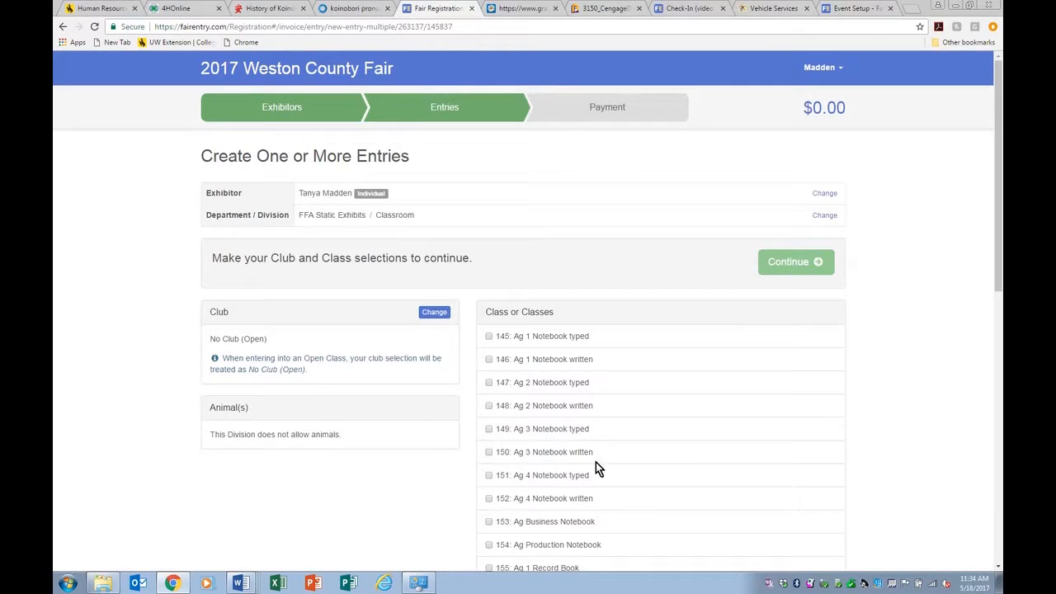
{"action": "left_click", "coordinate": [489, 432]}
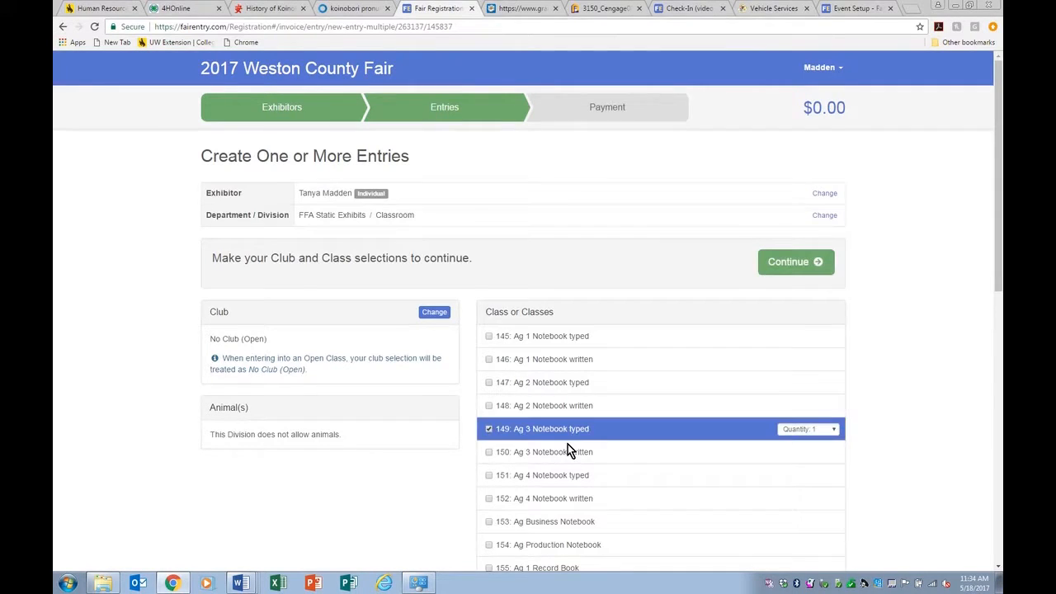
{"action": "scroll", "coordinate": [568, 444], "scroll_direction": "down", "scroll_amount": 3}
{"action": "left_click", "coordinate": [488, 435]}
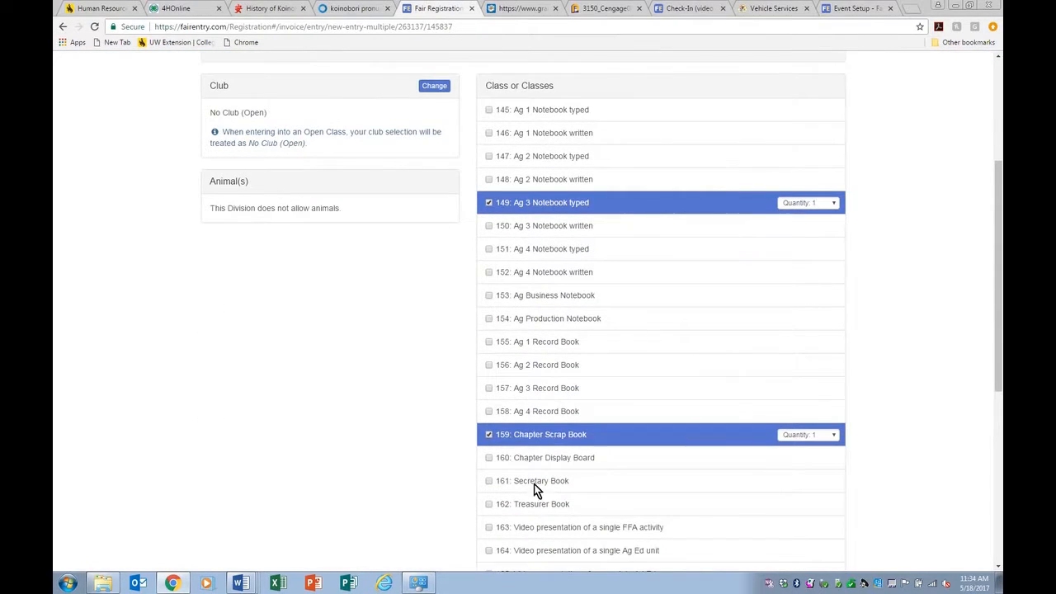
{"action": "scroll", "coordinate": [527, 486], "scroll_direction": "down", "scroll_amount": 2}
{"action": "left_click", "coordinate": [489, 484]}
{"action": "scroll", "coordinate": [559, 513], "scroll_direction": "up", "scroll_amount": 3}
{"action": "scroll", "coordinate": [558, 495], "scroll_direction": "up", "scroll_amount": 1}
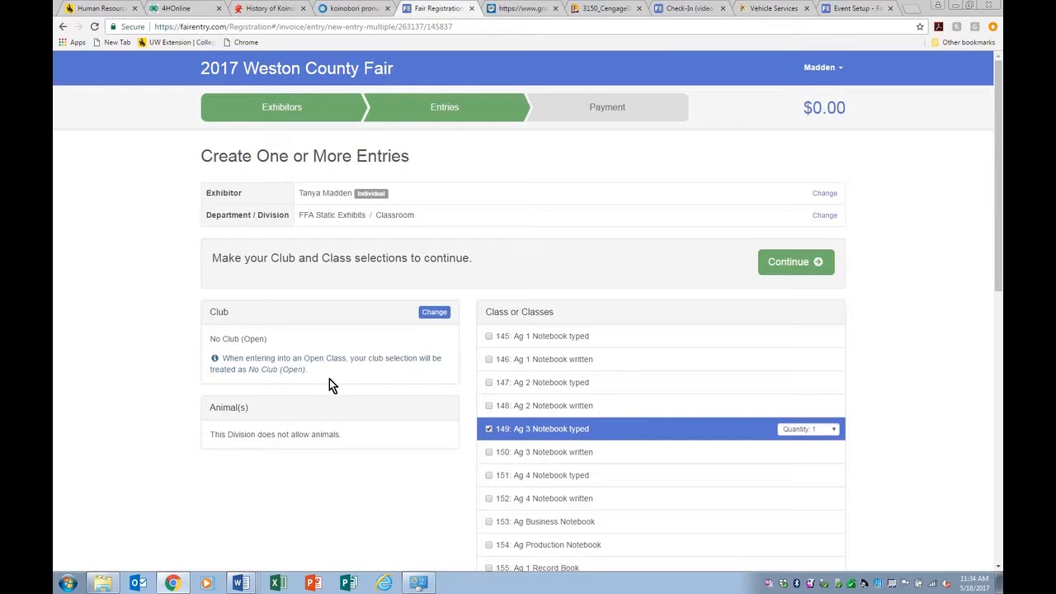
{"action": "left_click", "coordinate": [434, 314]}
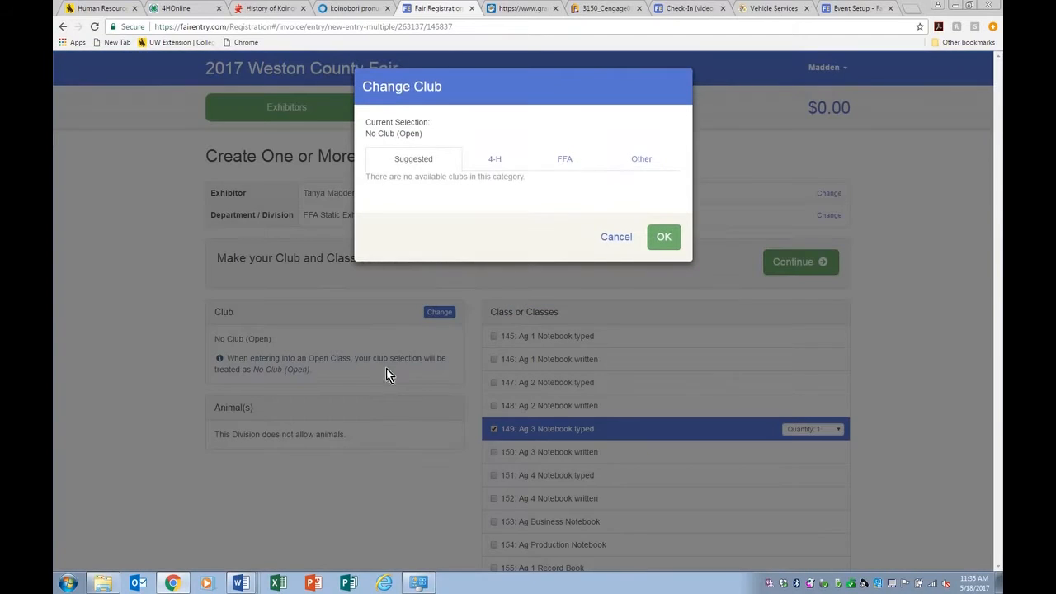
Step: Assign Upton FFA as the club and create the three Classroom entries (149, 159, 166)
{"action": "left_click", "coordinate": [563, 159]}
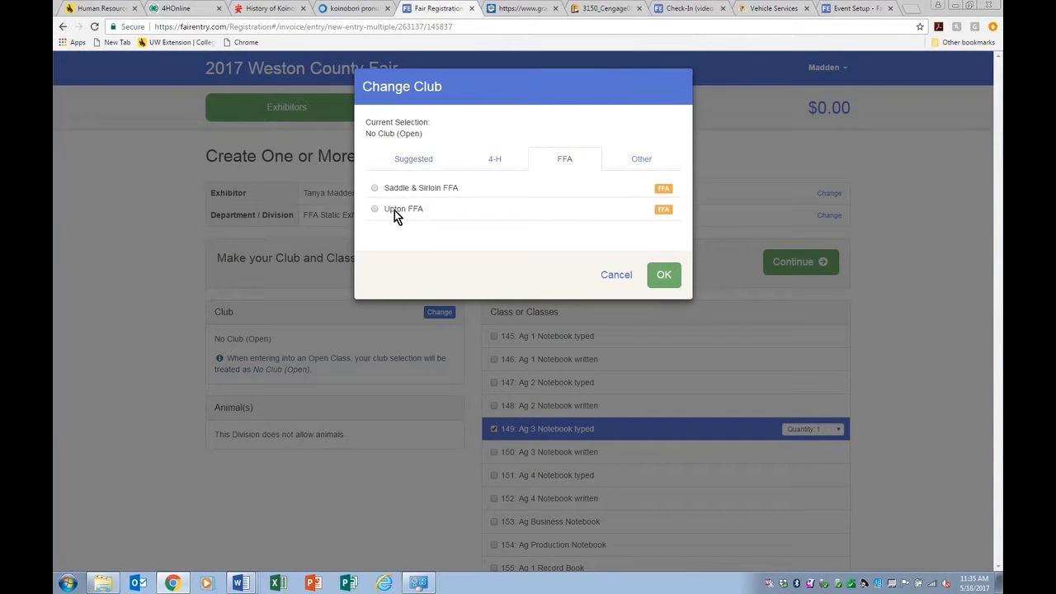
{"action": "left_click", "coordinate": [429, 210]}
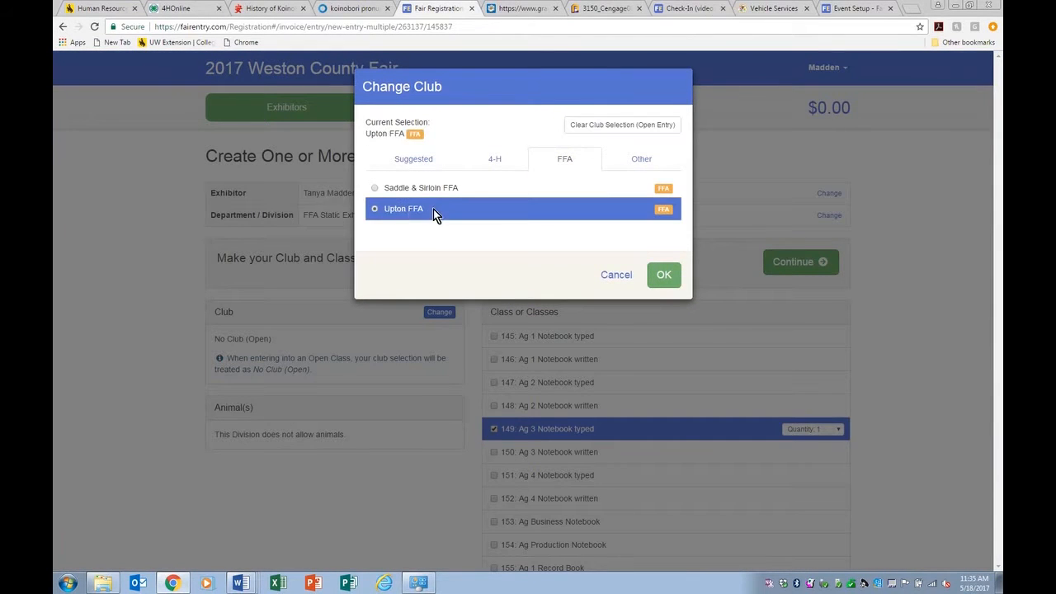
{"action": "left_click", "coordinate": [666, 279]}
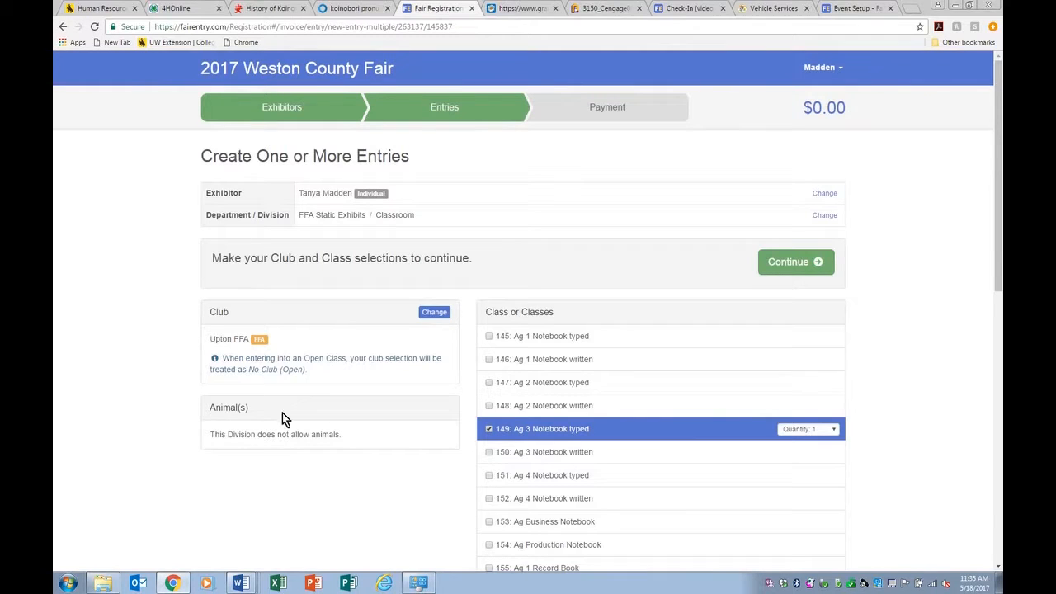
{"action": "left_click", "coordinate": [794, 266]}
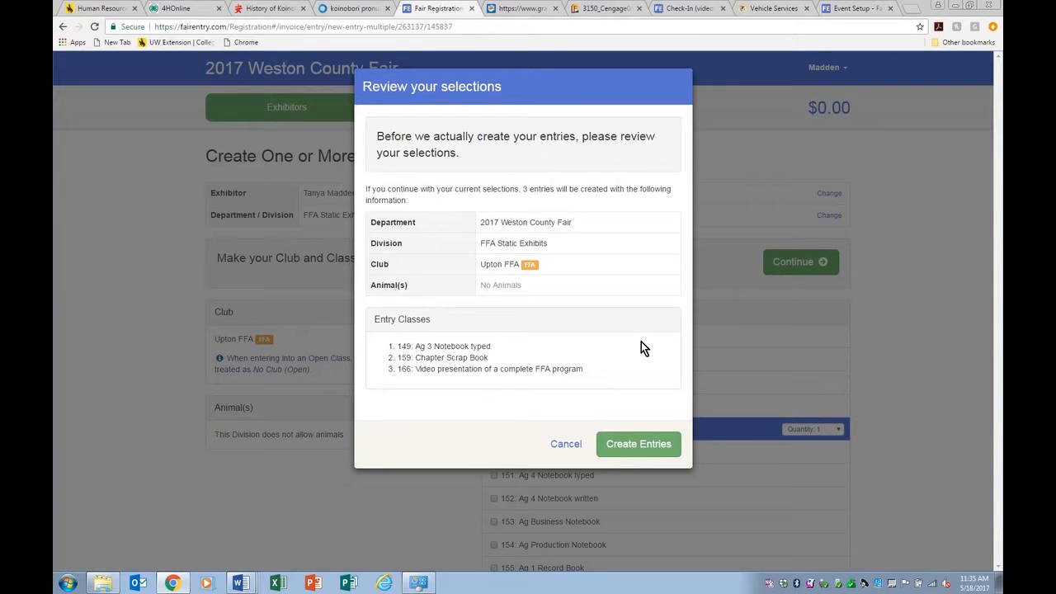
{"action": "left_click", "coordinate": [627, 443]}
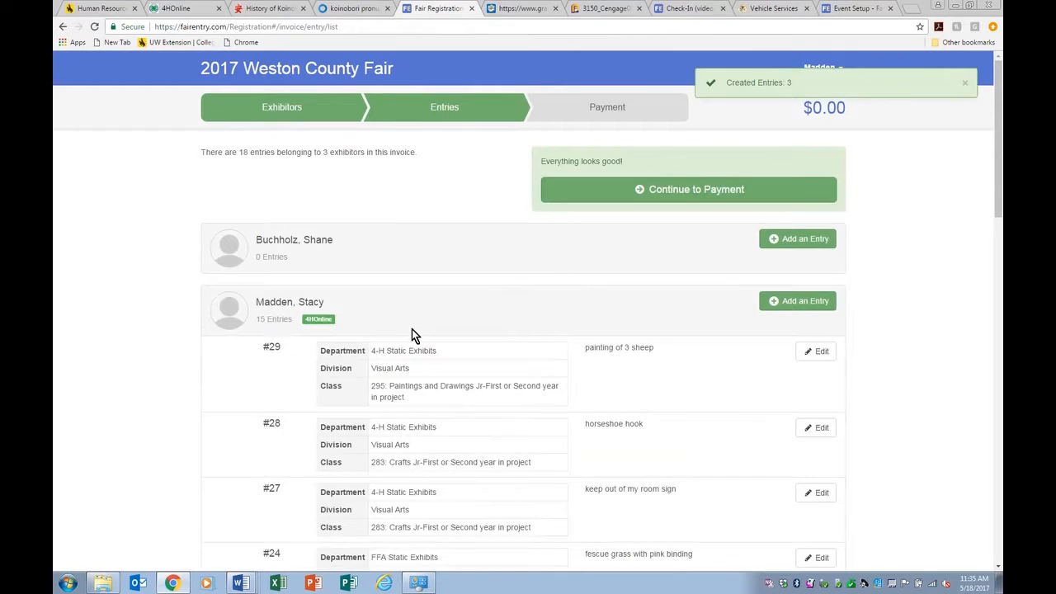
{"action": "scroll", "coordinate": [531, 367], "scroll_direction": "down", "scroll_amount": 12}
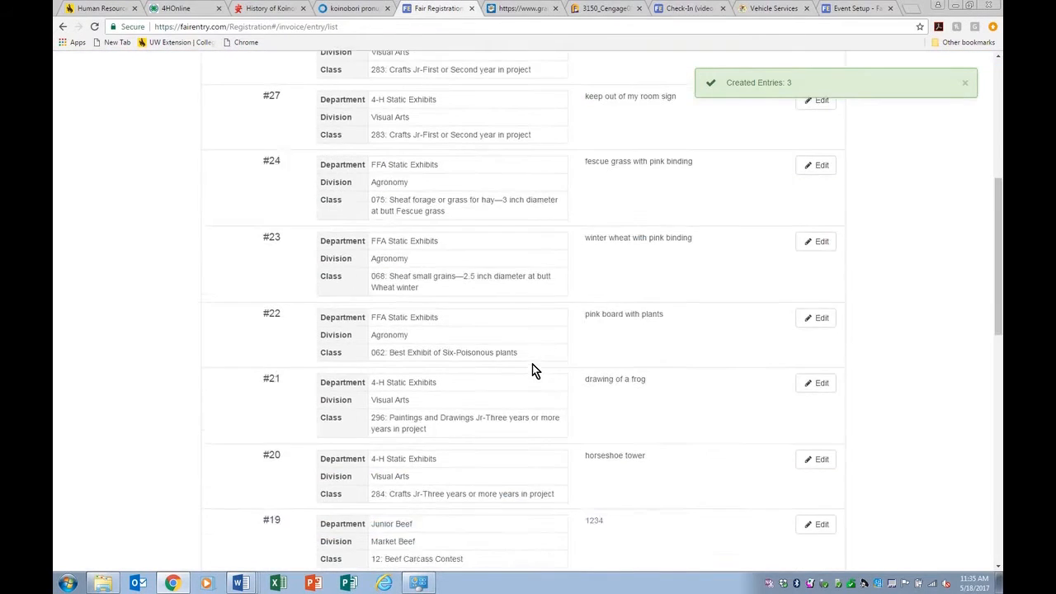
{"action": "scroll", "coordinate": [532, 370], "scroll_direction": "down", "scroll_amount": 3}
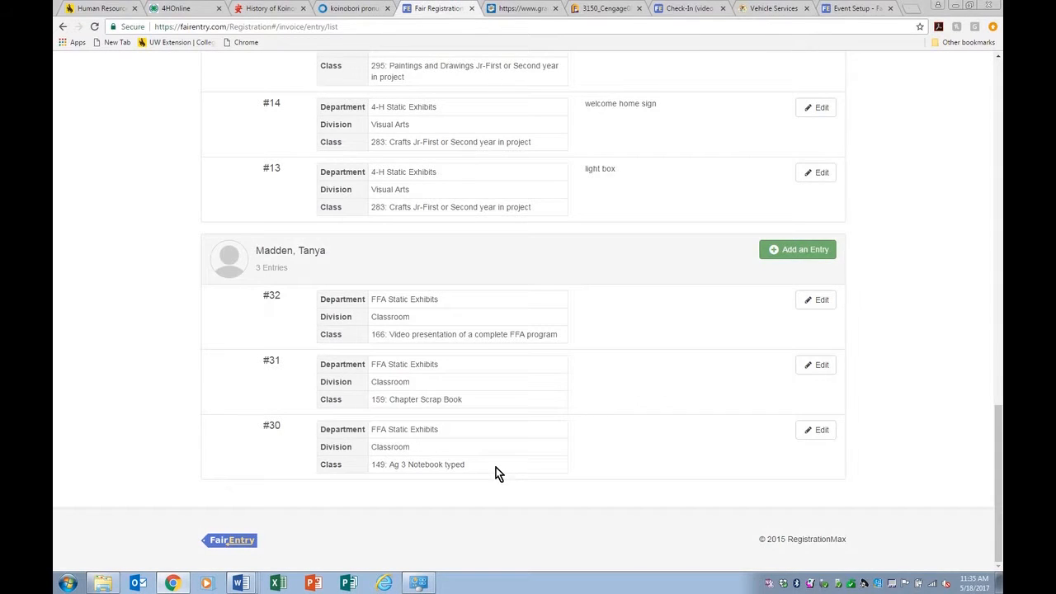
{"action": "scroll", "coordinate": [498, 453], "scroll_direction": "up", "scroll_amount": 12}
{"action": "scroll", "coordinate": [500, 450], "scroll_direction": "up", "scroll_amount": 2}
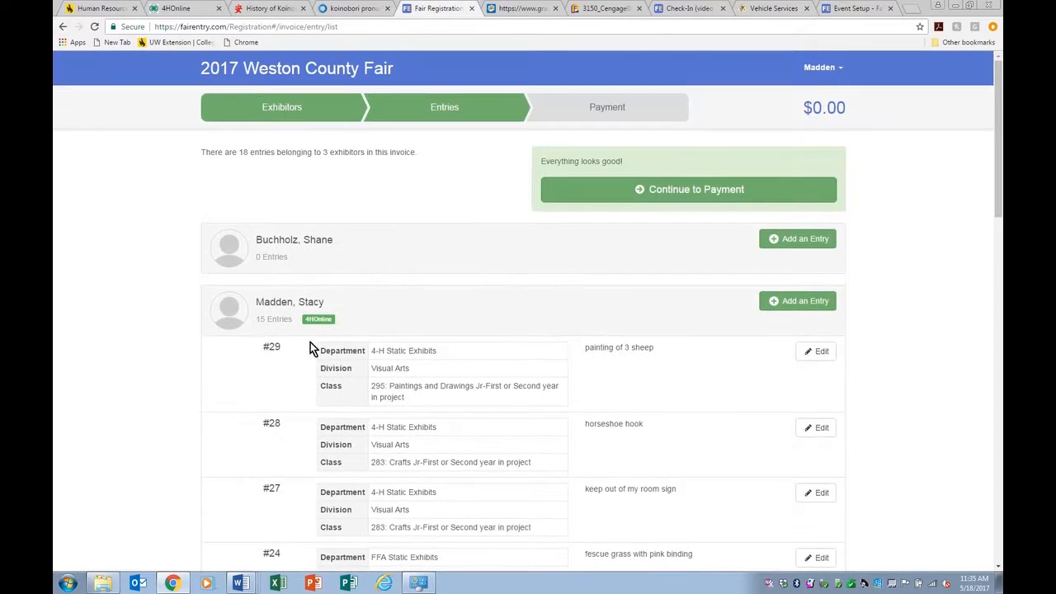
Step: Add an FFA Static Exhibits / Ag Mechanics entry for the 15-entry exhibitor
{"action": "left_click", "coordinate": [810, 311]}
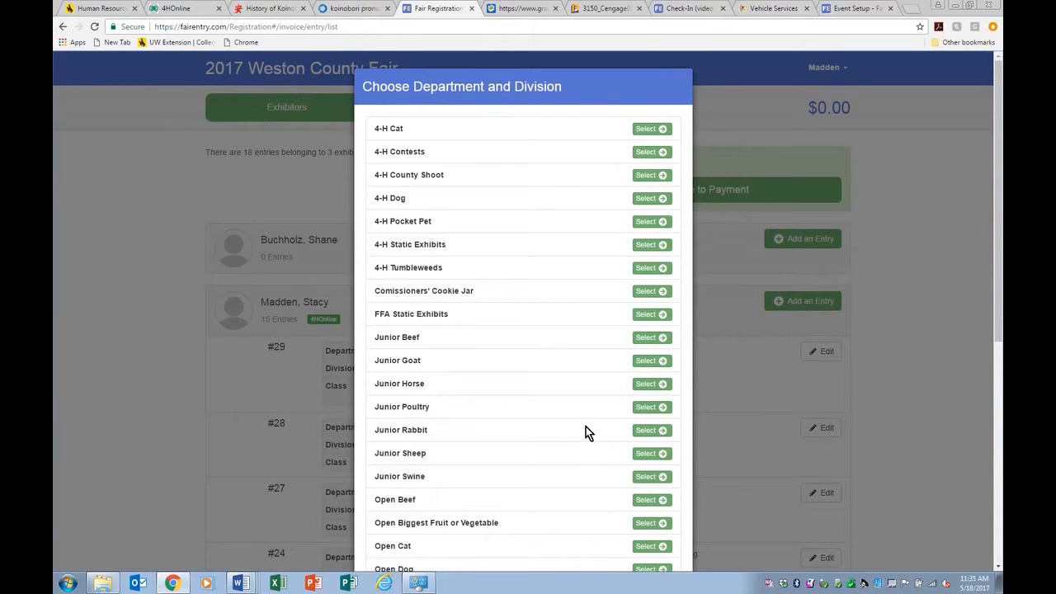
{"action": "left_click", "coordinate": [648, 314]}
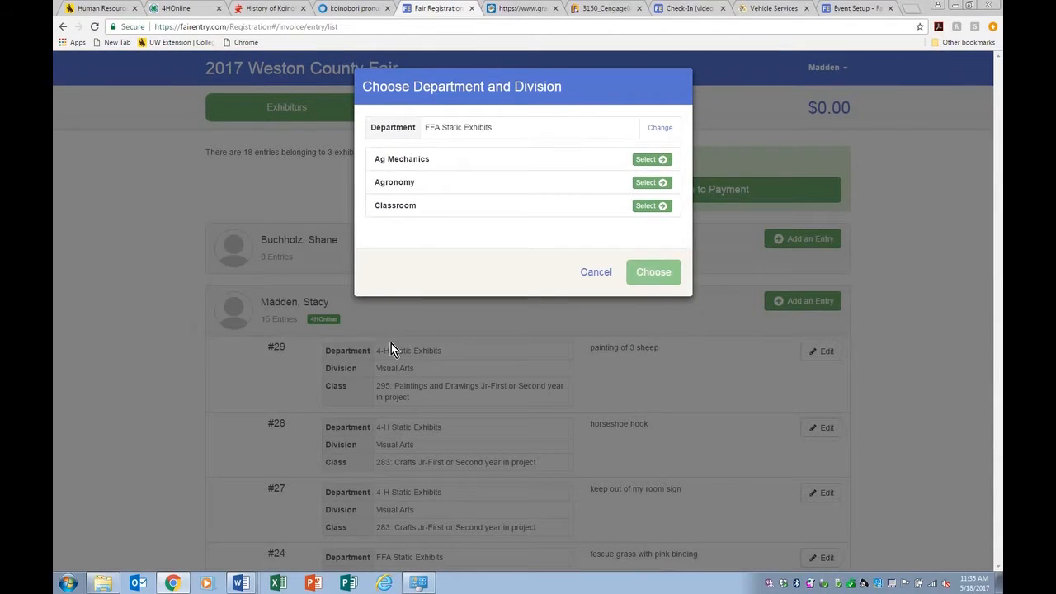
{"action": "left_click", "coordinate": [661, 160]}
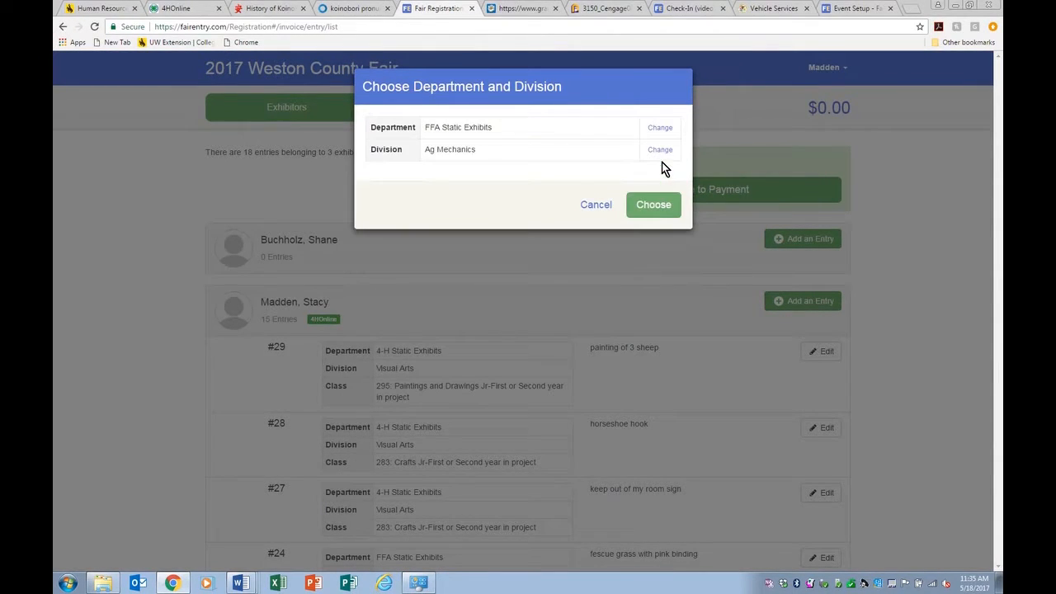
{"action": "left_click", "coordinate": [659, 209]}
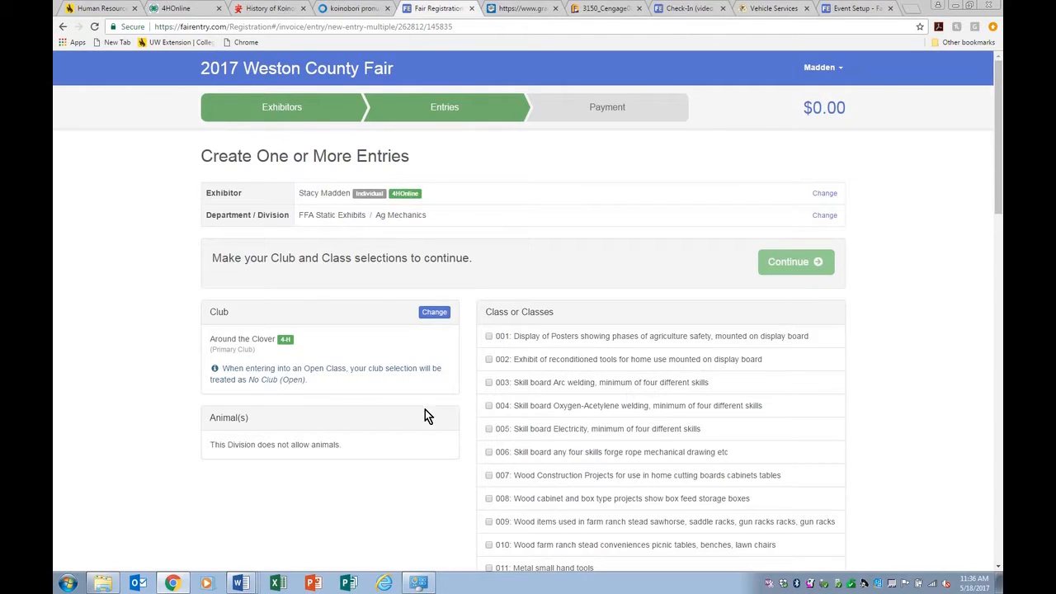
Step: Set the club for these entries to Saddle & Sirloin FFA
{"action": "left_click", "coordinate": [441, 315]}
{"action": "left_click", "coordinate": [568, 160]}
{"action": "left_click", "coordinate": [657, 187]}
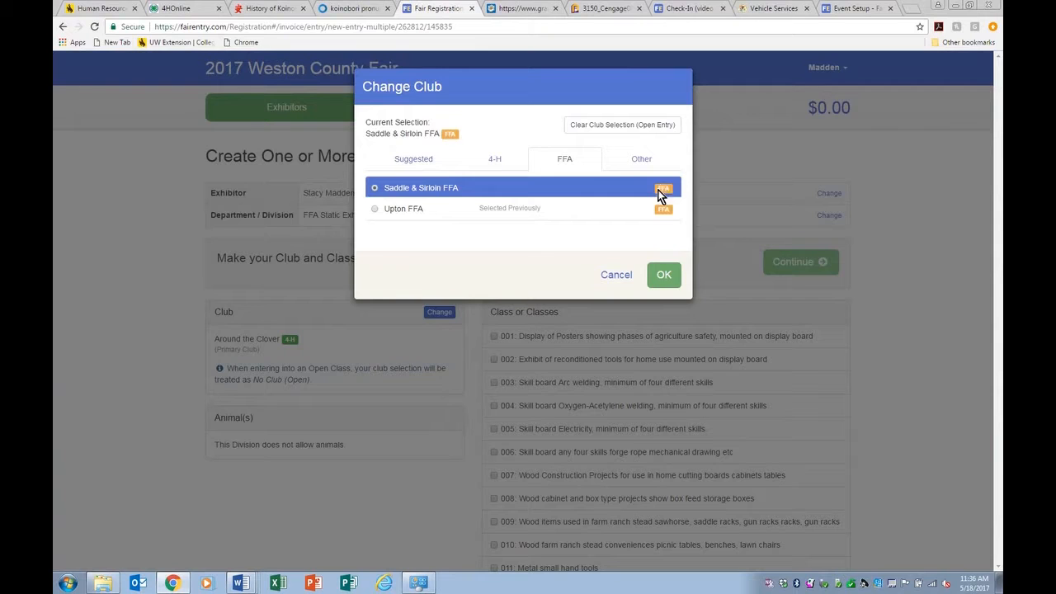
{"action": "left_click", "coordinate": [664, 276]}
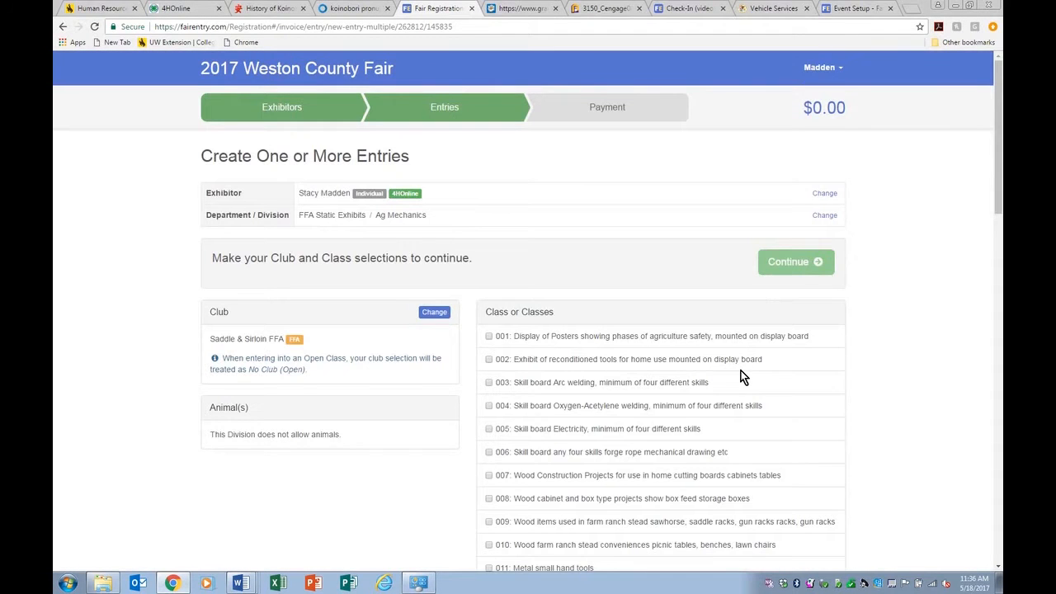
Step: Create entries for classes 003 Arc welding skill board and 010 Wood farm conveniences
{"action": "scroll", "coordinate": [629, 339], "scroll_direction": "down", "scroll_amount": 1}
{"action": "left_click", "coordinate": [628, 333]}
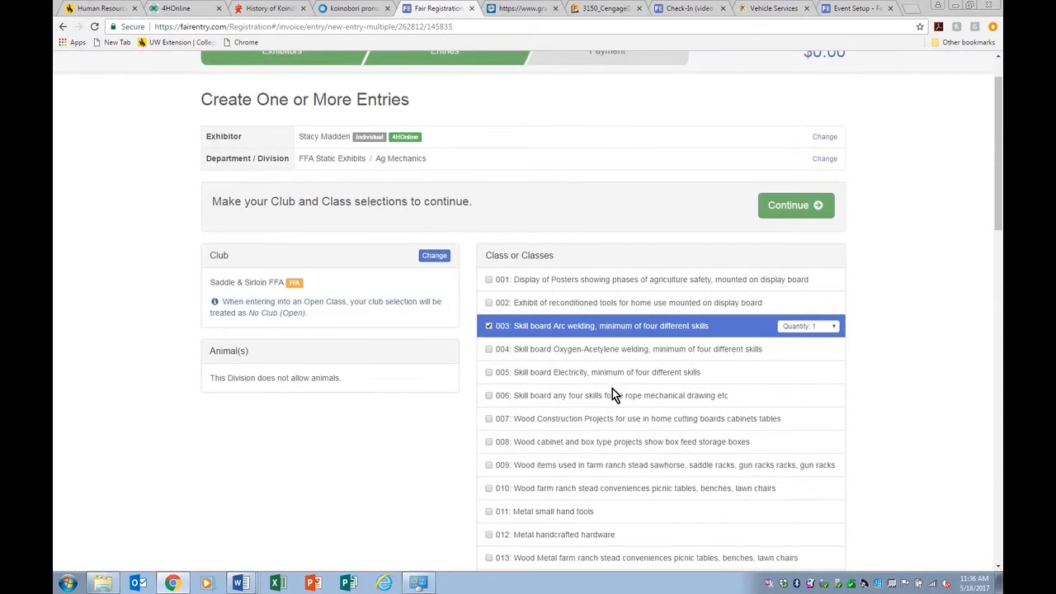
{"action": "left_click", "coordinate": [564, 488]}
{"action": "left_click", "coordinate": [792, 204]}
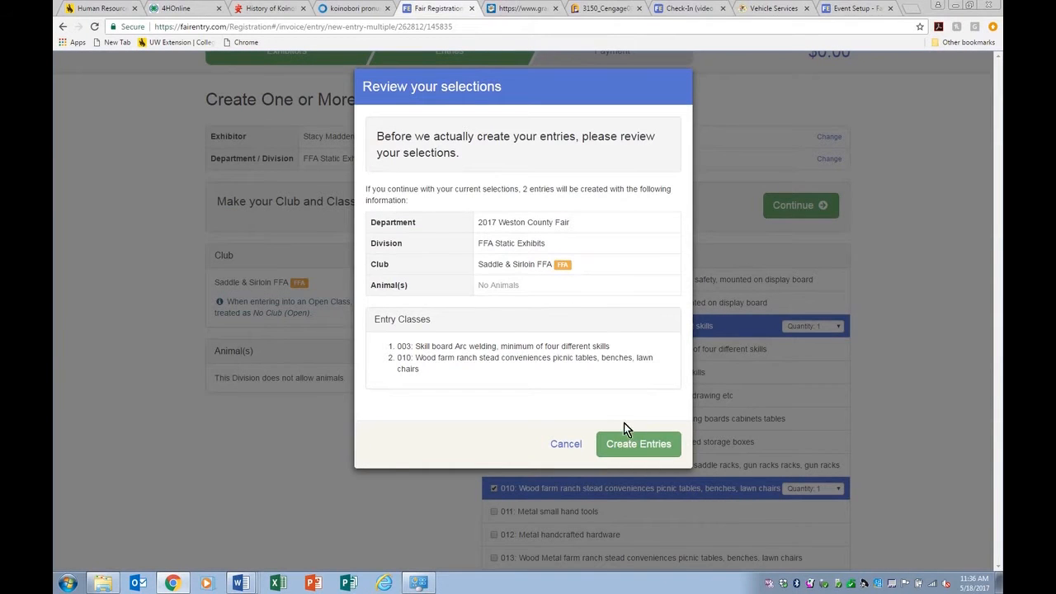
{"action": "left_click", "coordinate": [637, 442]}
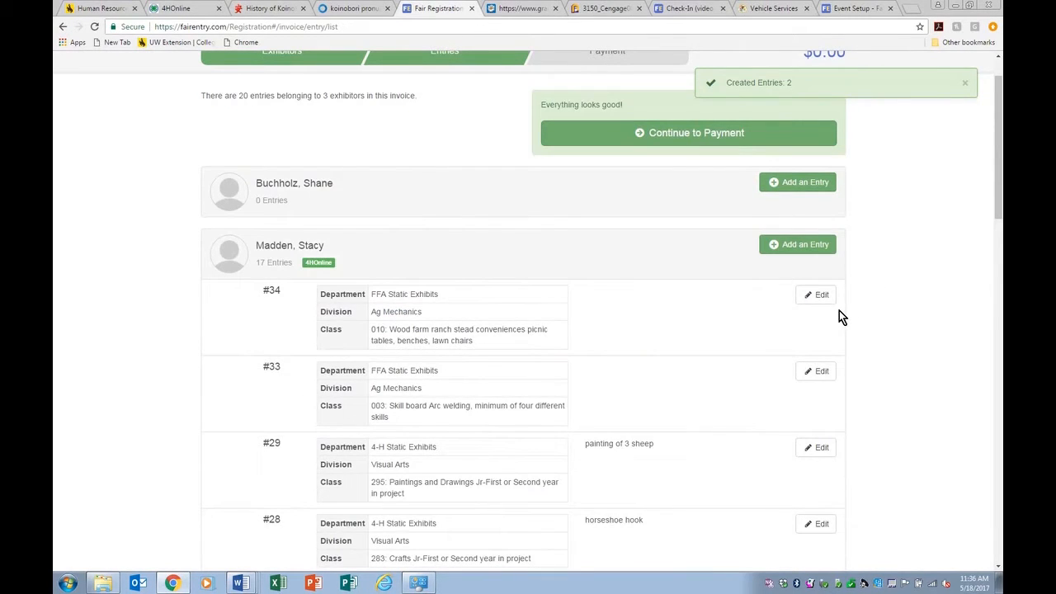
{"action": "scroll", "coordinate": [471, 341], "scroll_direction": "down", "scroll_amount": 3}
{"action": "scroll", "coordinate": [505, 276], "scroll_direction": "down", "scroll_amount": 1}
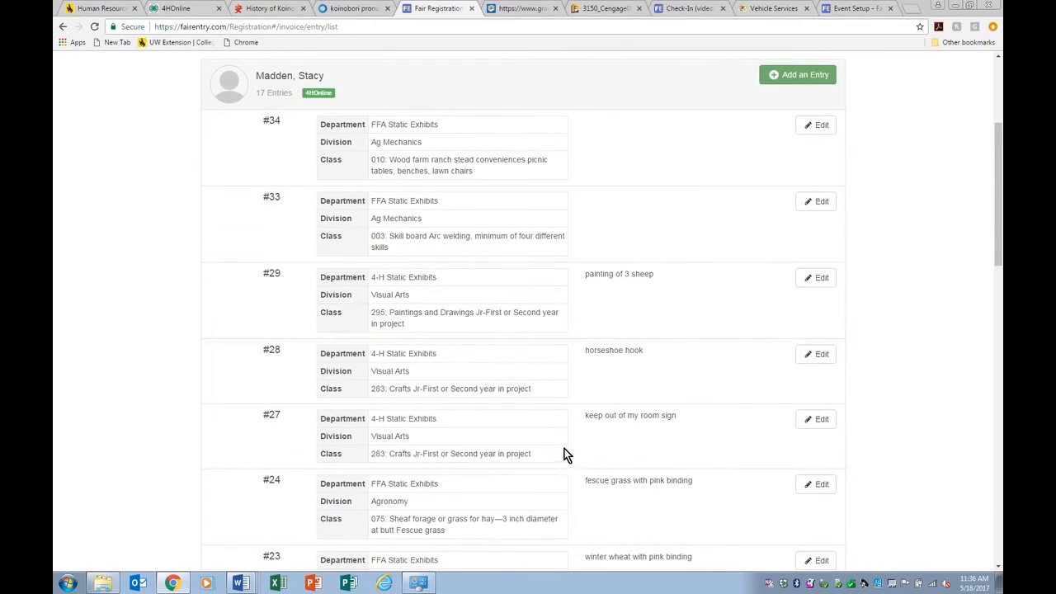
{"action": "scroll", "coordinate": [561, 450], "scroll_direction": "up", "scroll_amount": 3}
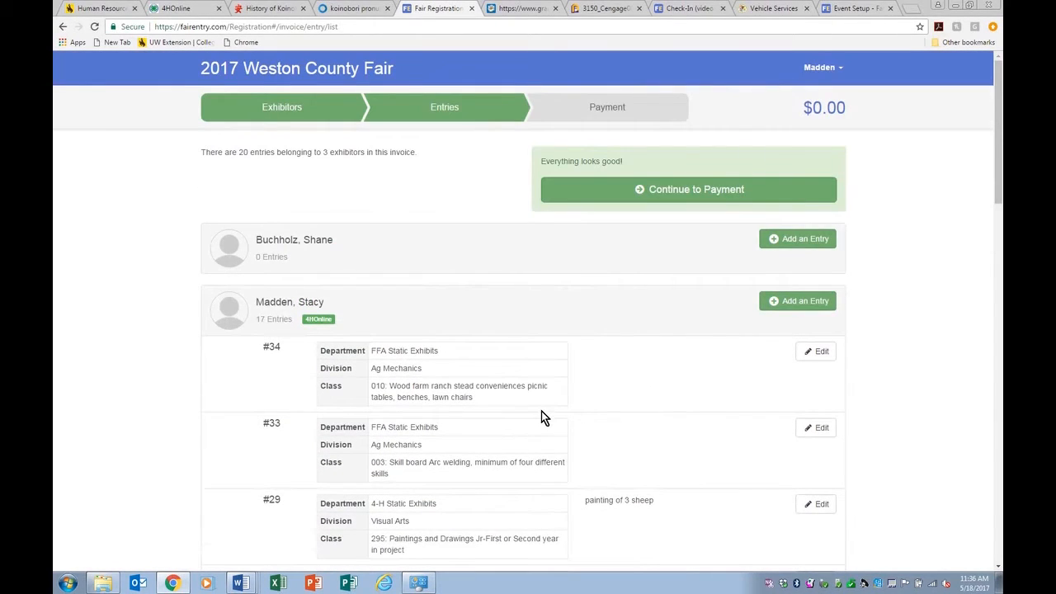